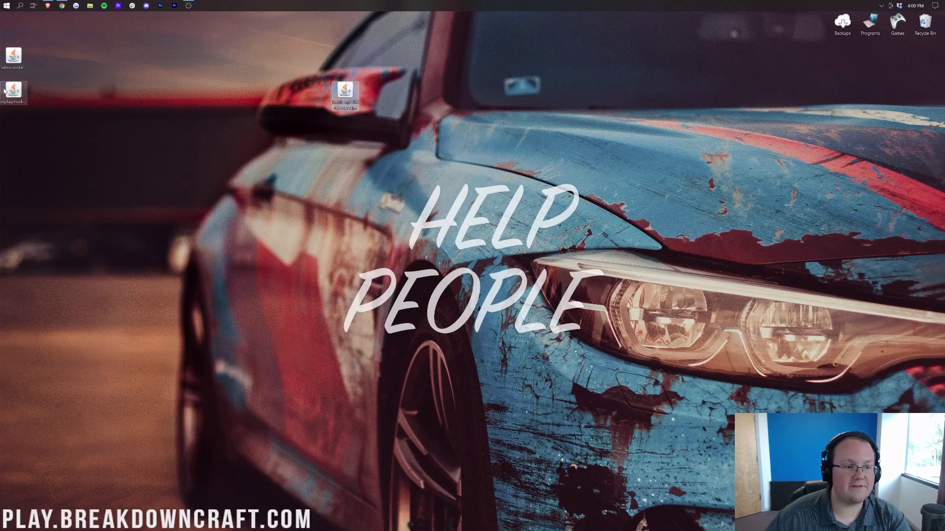
Group the Replay Mod file with the Fabric API file on the desktop and set the Fabric installer apart
drag(14, 91, 340, 132)
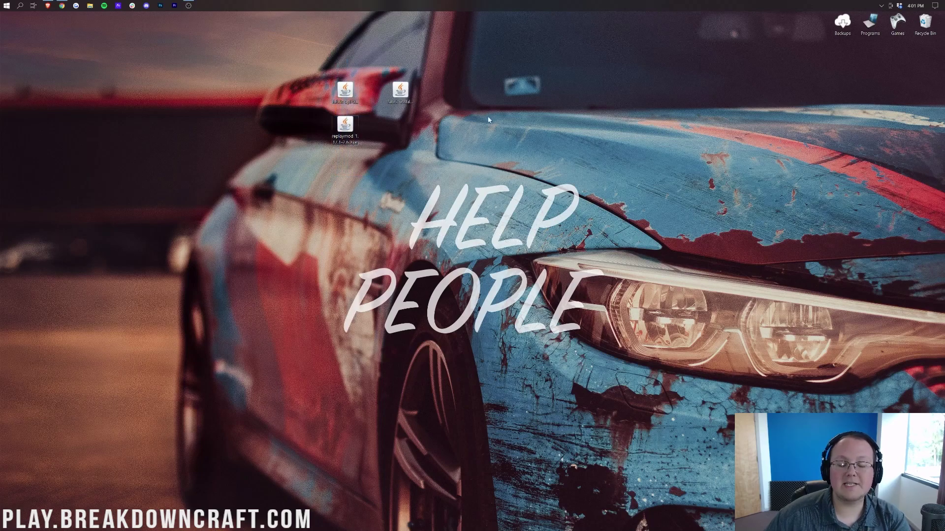
drag(410, 104, 464, 105)
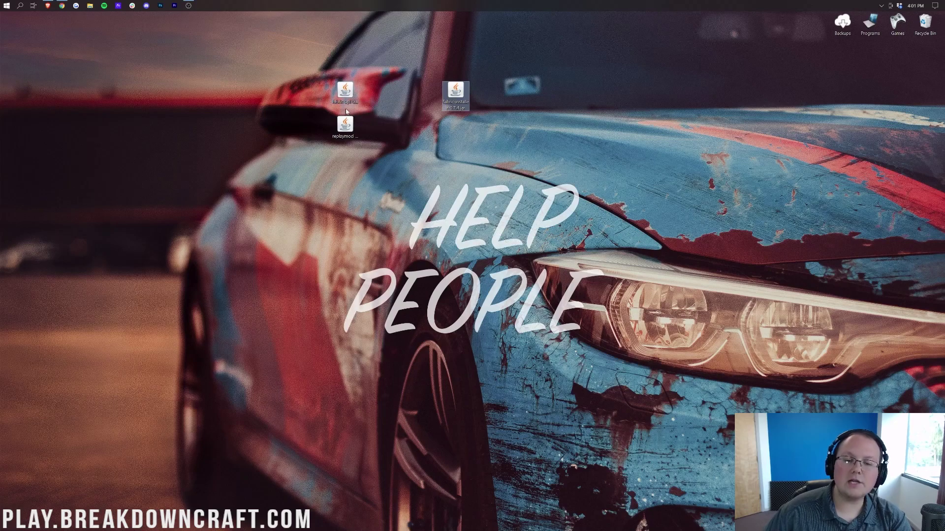
right_click(456, 95)
click(496, 136)
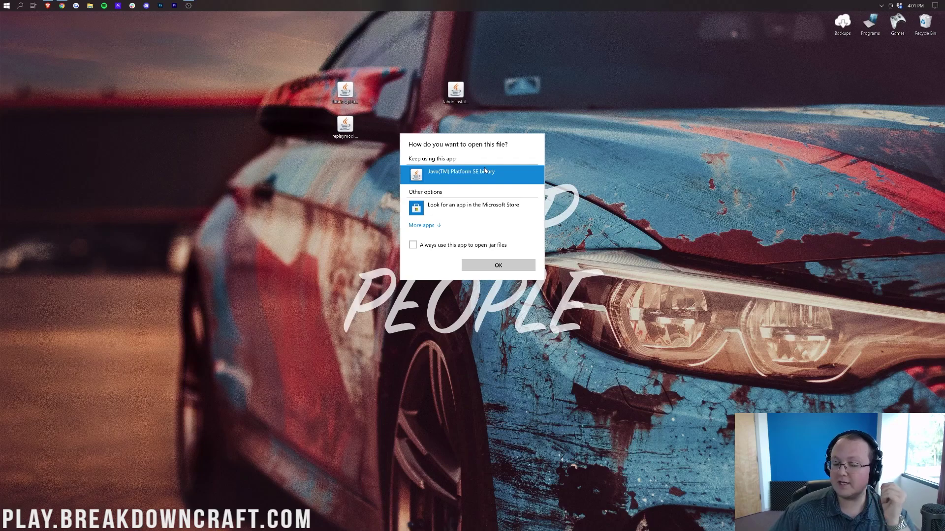
click(436, 108)
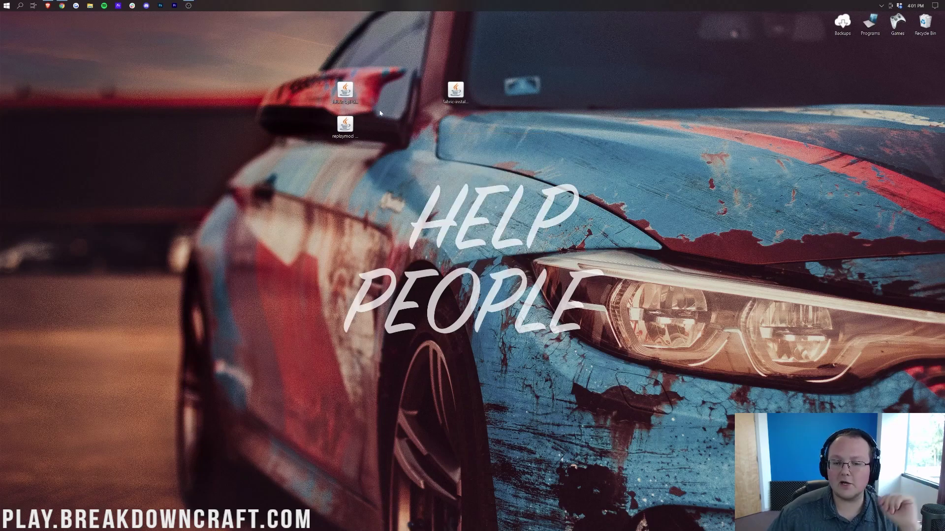
Switch to Chrome and review the articles on installing Java for Minecraft and repairing .jar files with Jarfix, then return to the desktop
click(61, 6)
scroll(248, 158, up, 4)
scroll(252, 217, down, 6)
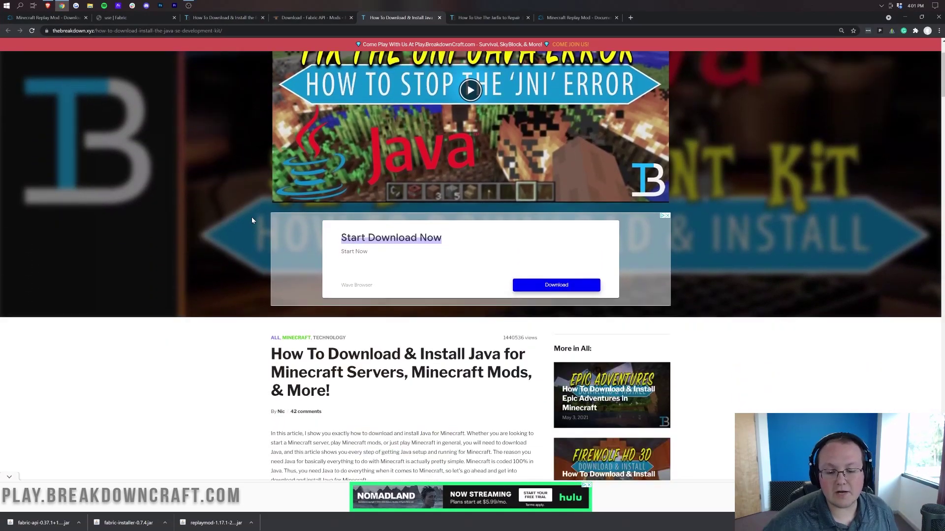
drag(425, 173, 511, 174)
click(511, 177)
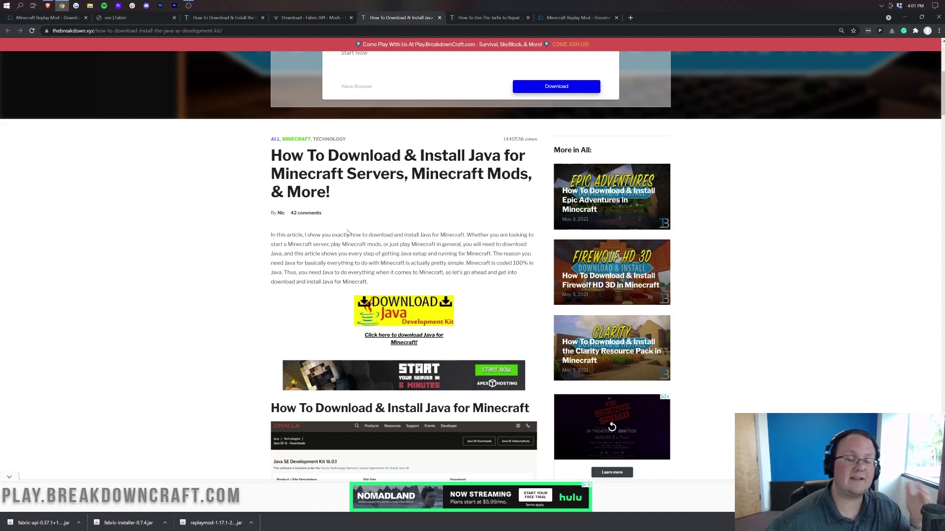
scroll(341, 222, up, 7)
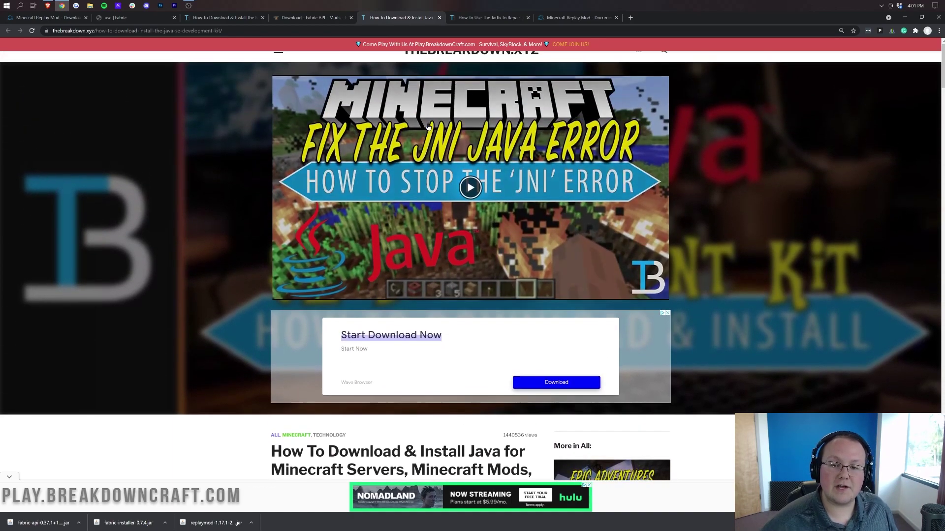
click(468, 18)
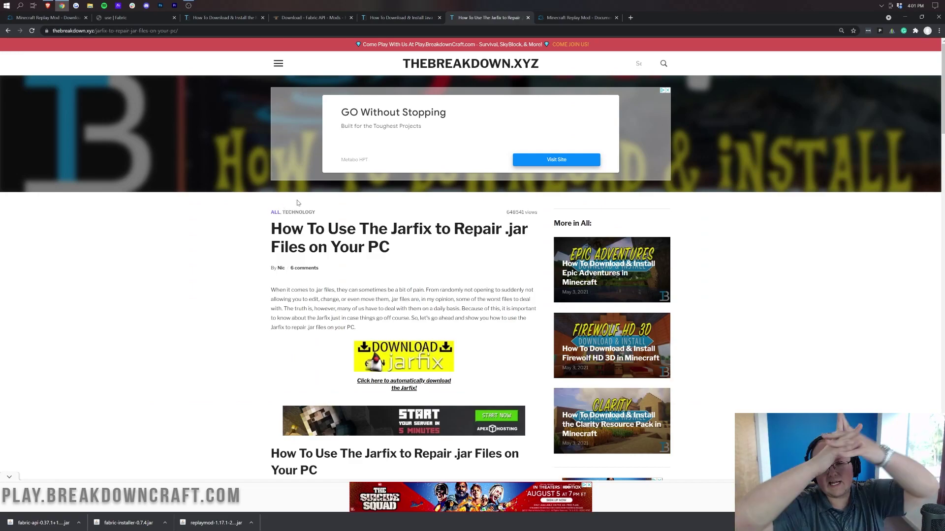
scroll(297, 203, down, 1)
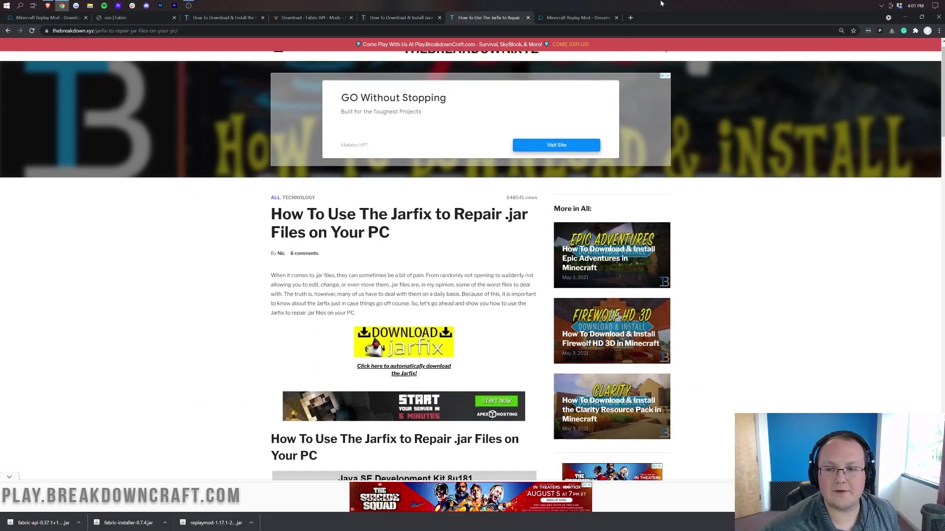
click(904, 17)
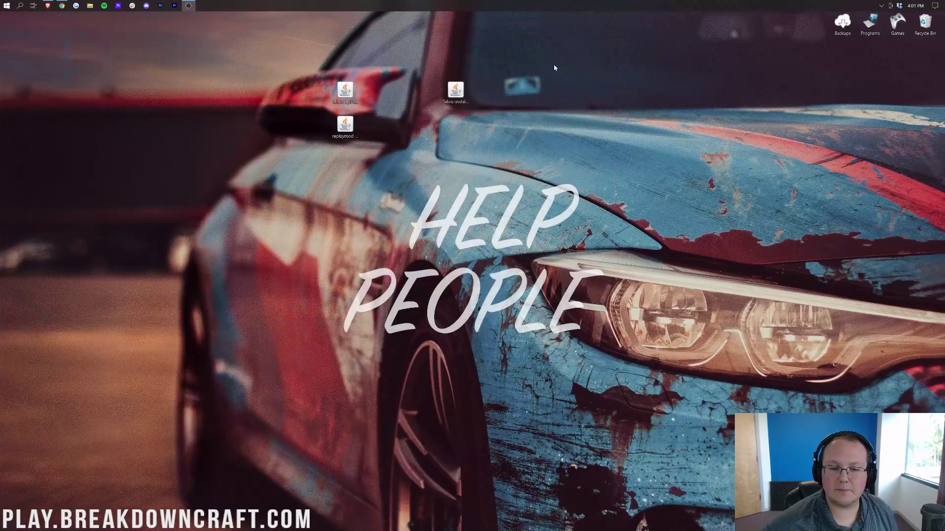
Open the Fabric installer file on the desktop with Java(TM) Platform SE binary
right_click(459, 84)
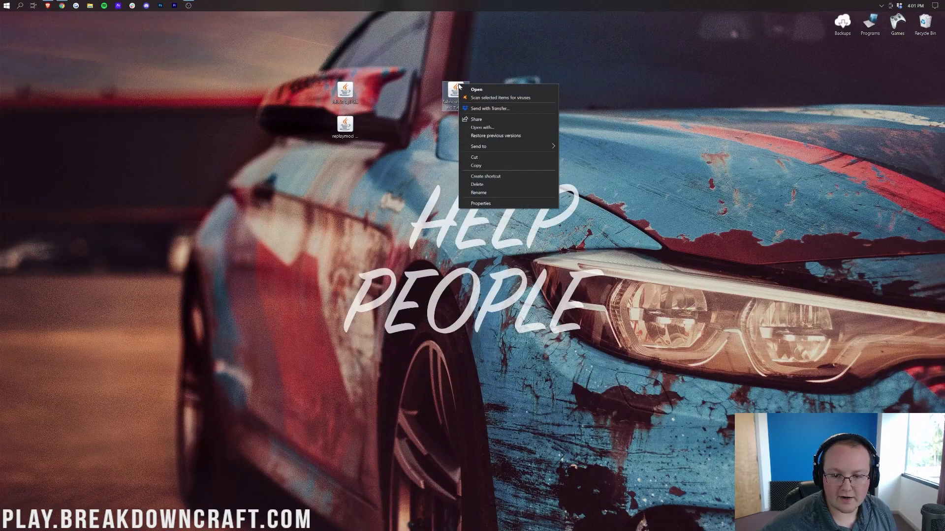
click(481, 128)
click(496, 268)
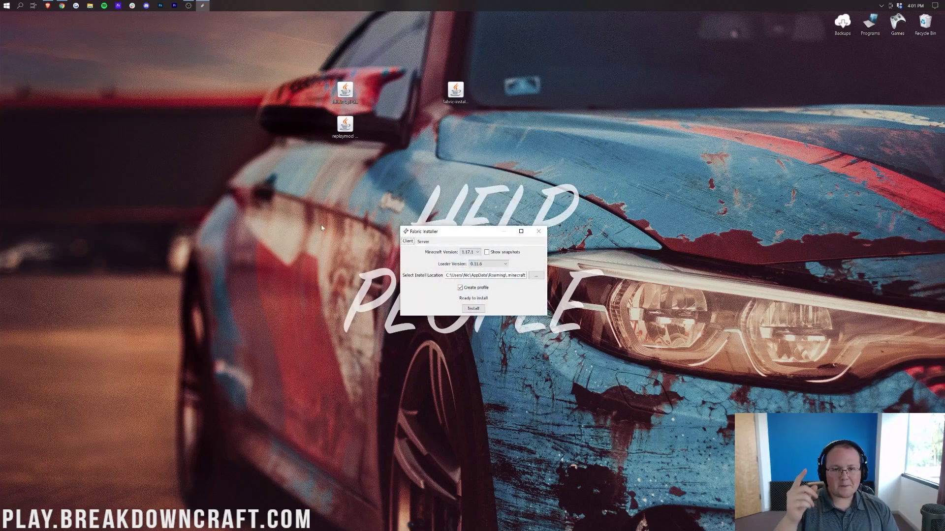
Install the Fabric client for Minecraft version 1.17.1 and close the installer
click(470, 254)
click(470, 260)
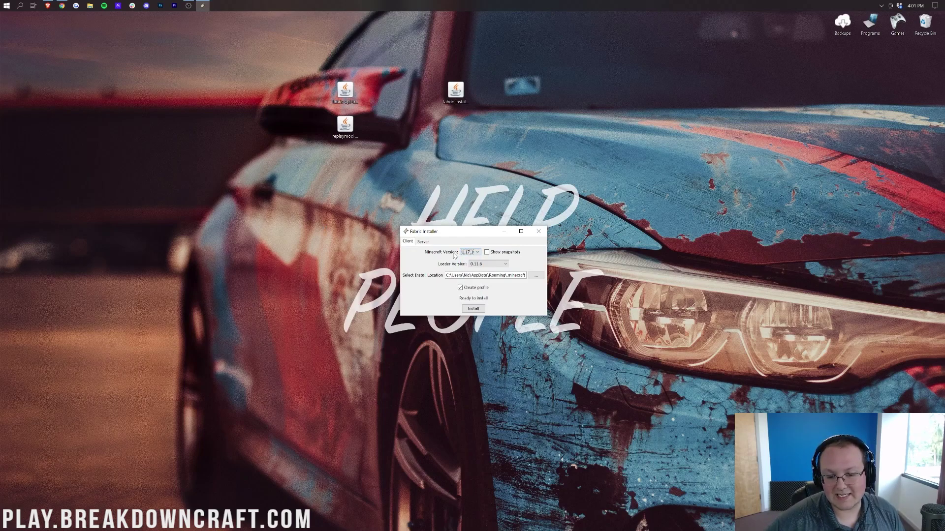
click(476, 309)
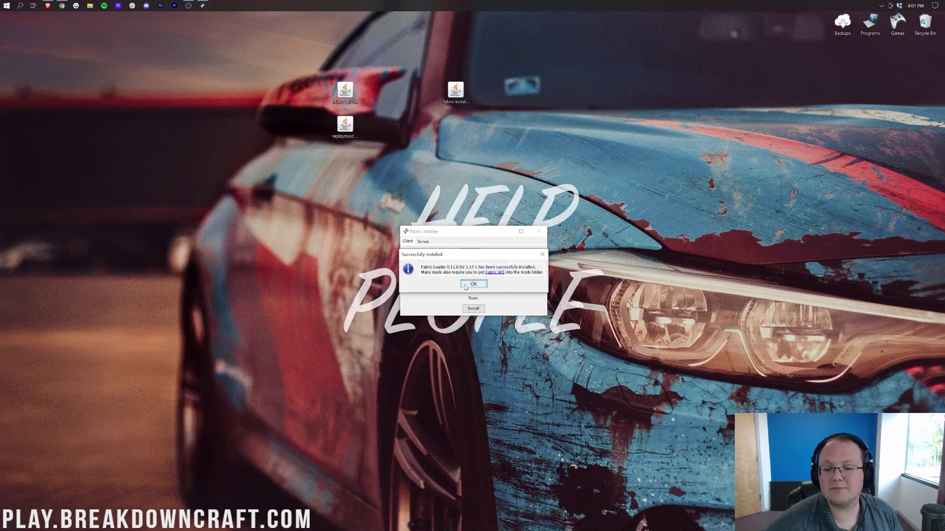
click(466, 285)
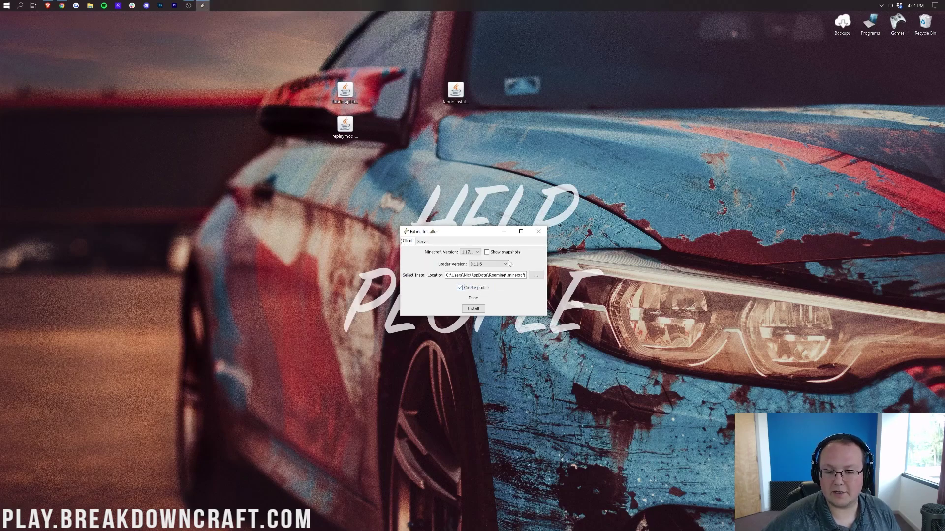
click(539, 231)
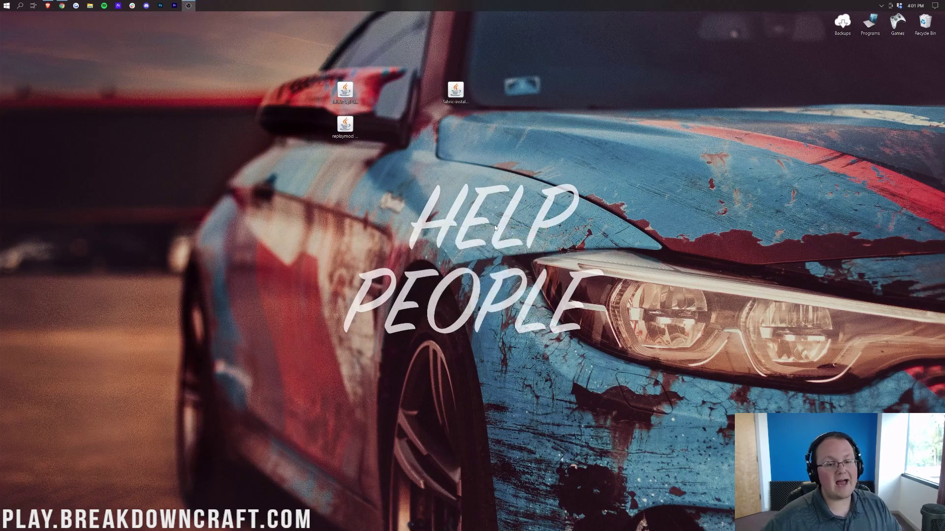
Place the Replay Mod file beside the Fabric API file and open the %appdata% folder through Run
drag(345, 125, 372, 93)
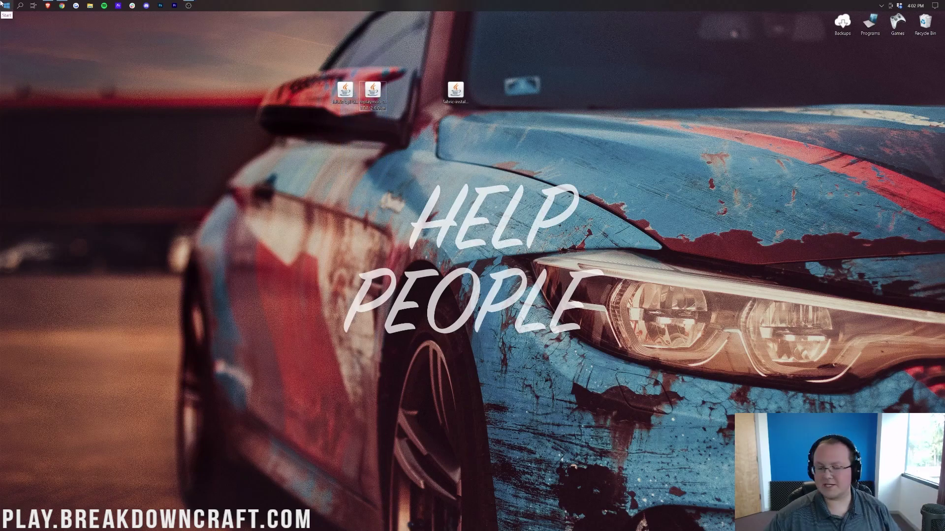
click(2, 3)
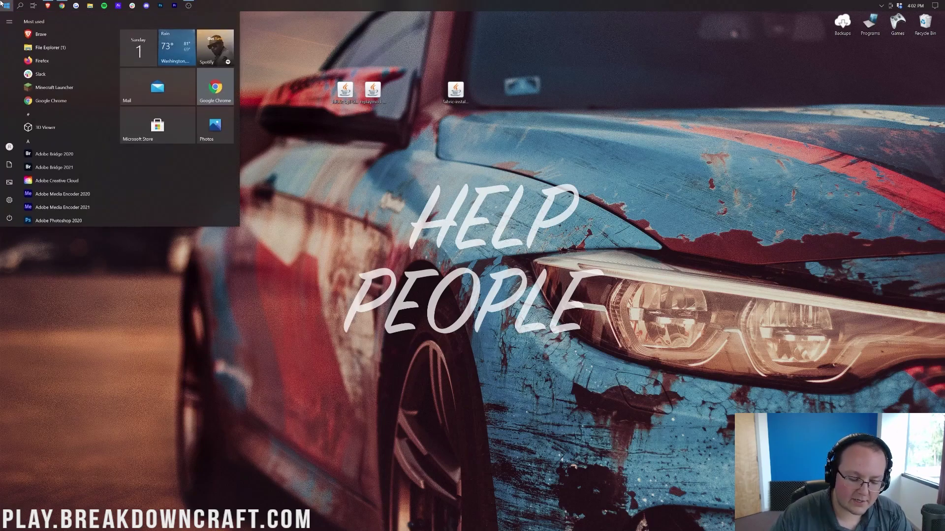
text(run)
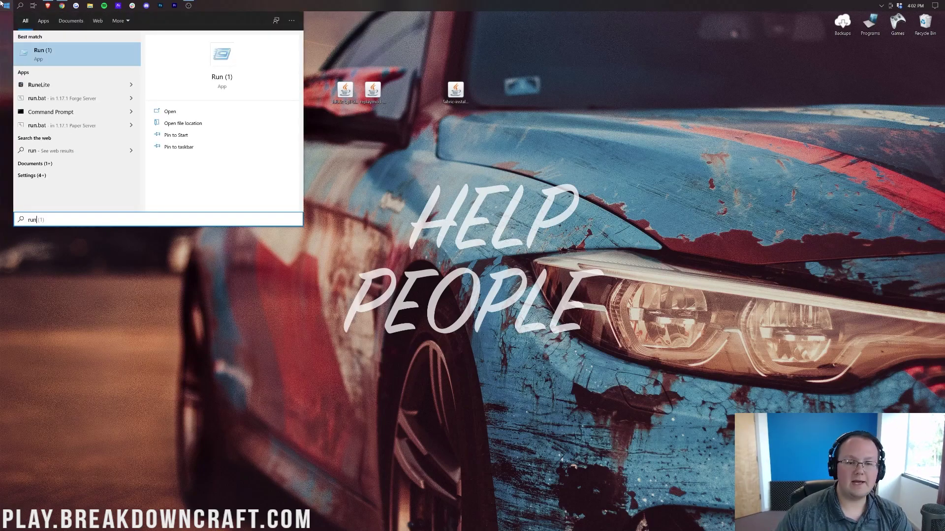
key(Return)
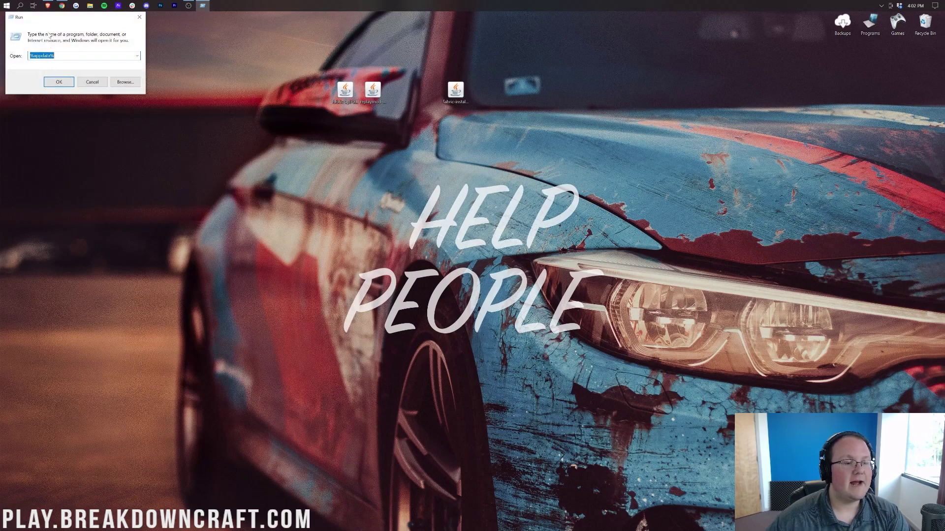
text(%a)
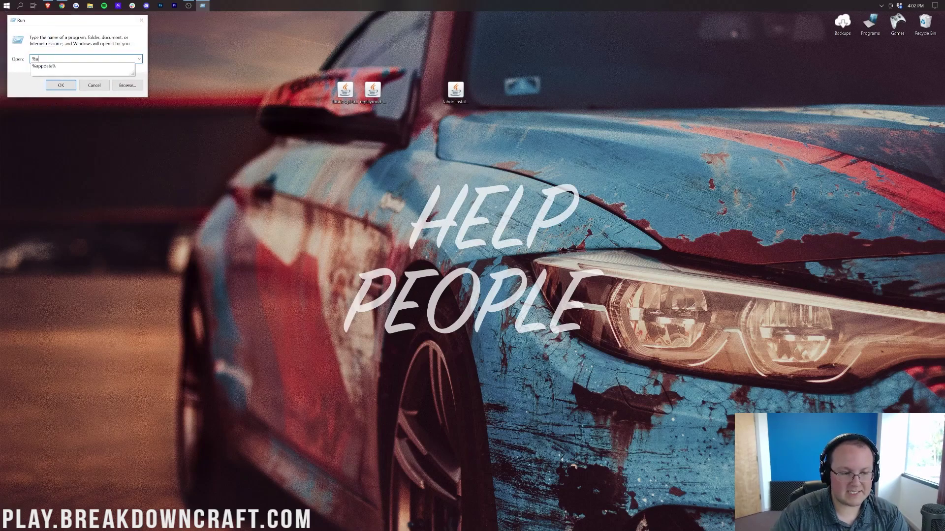
text(ppdata%)
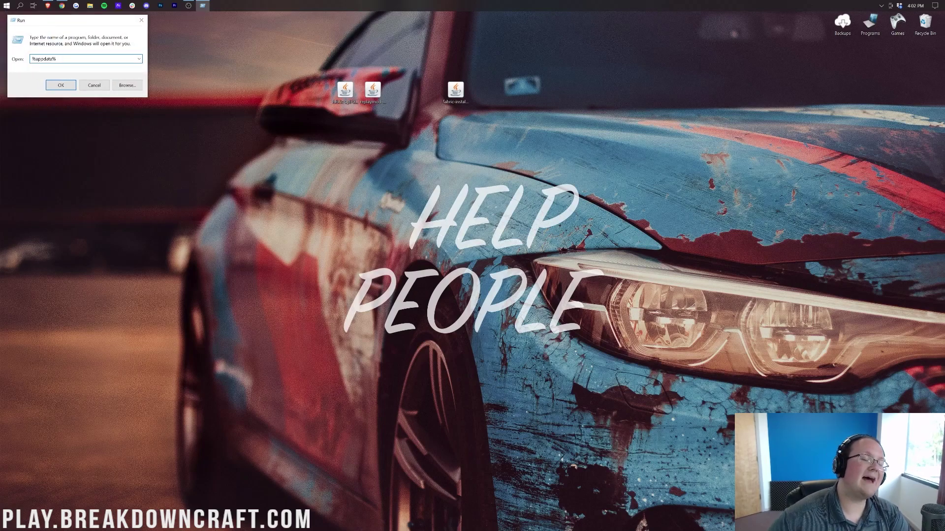
click(61, 84)
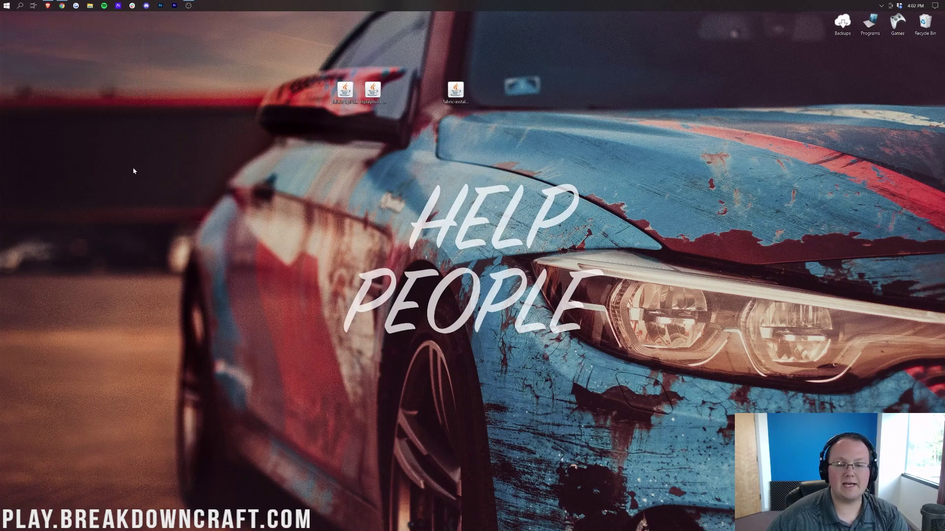
Open the .minecraft folder inside the Roaming folder
drag(380, 131, 398, 135)
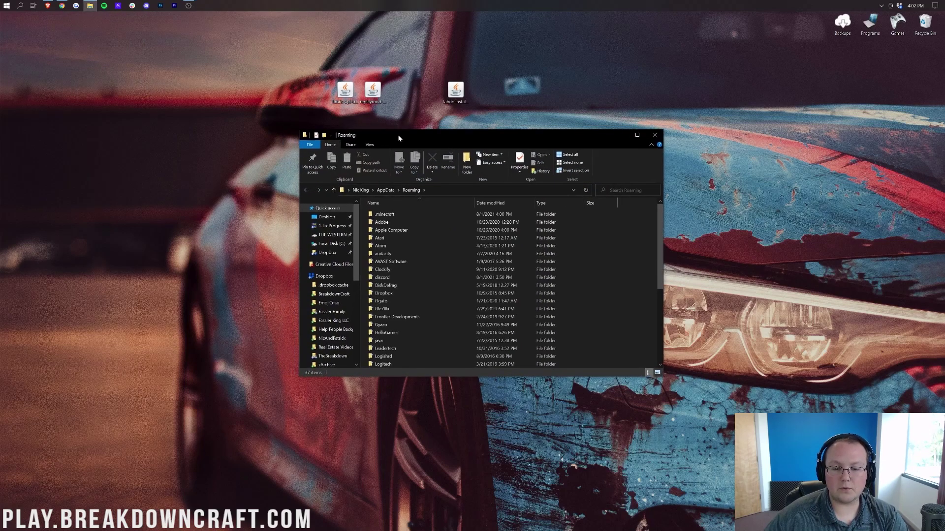
double_click(395, 215)
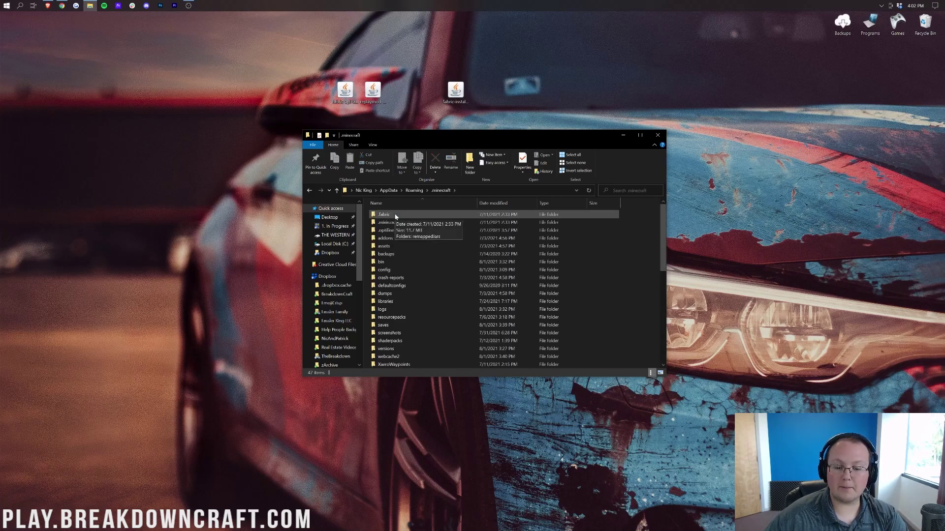
click(415, 190)
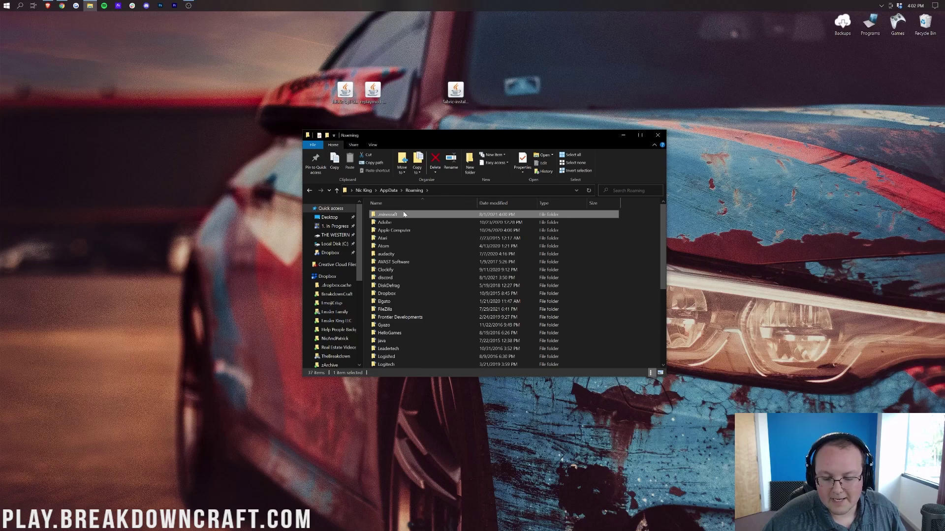
key(Return)
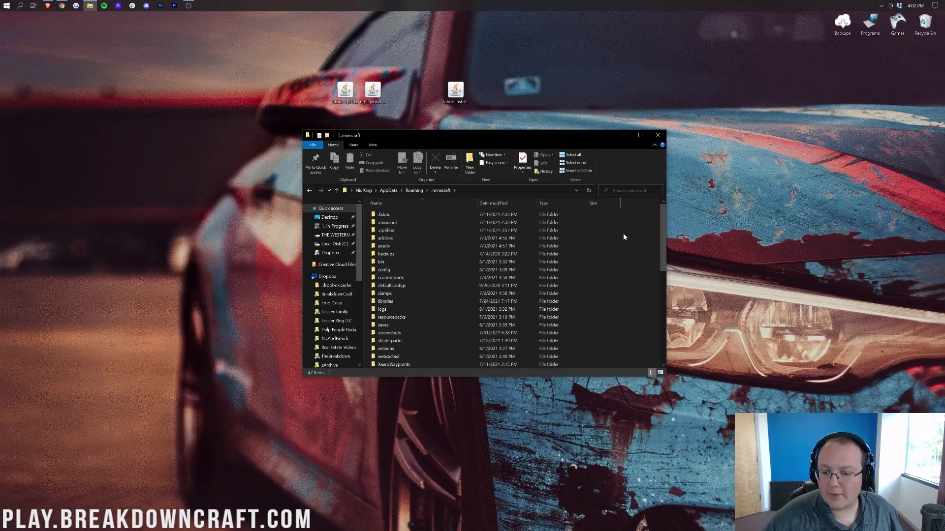
Create a new folder named mods inside .minecraft
right_click(624, 237)
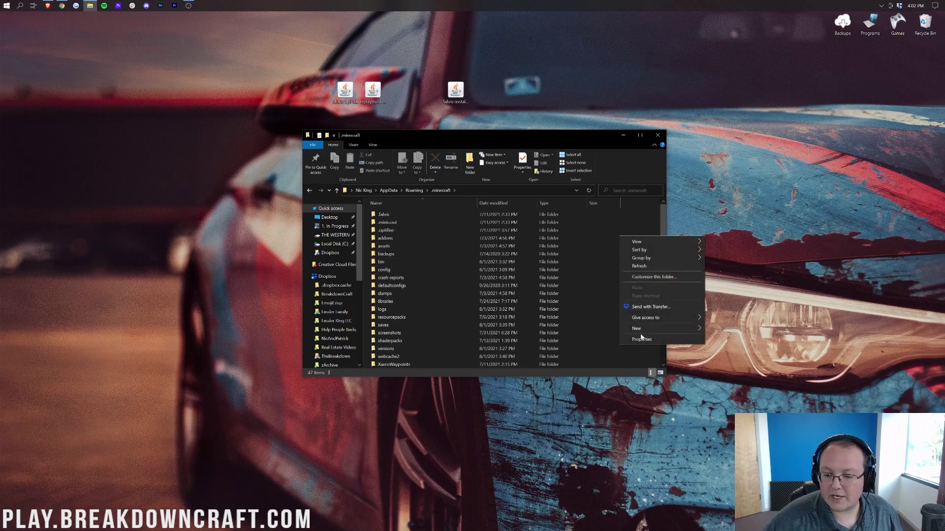
mouse_move(640, 329)
click(721, 331)
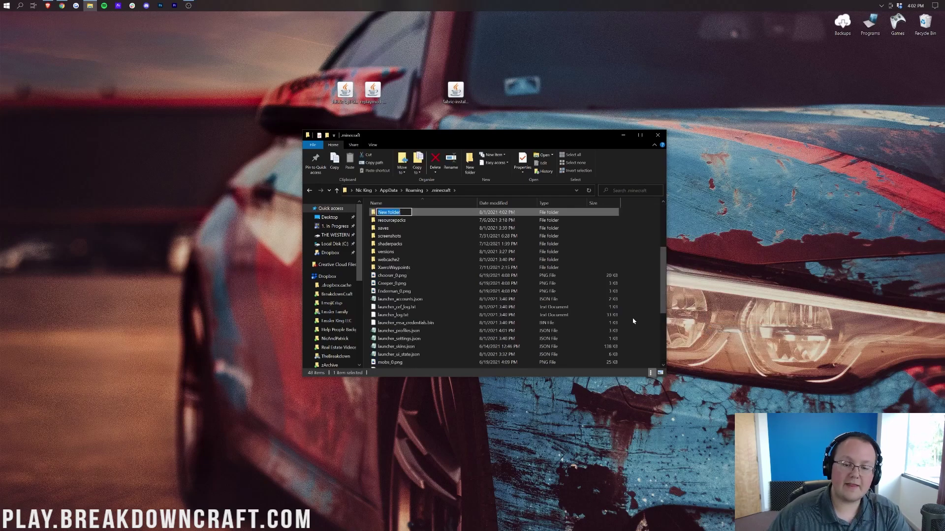
text(mods)
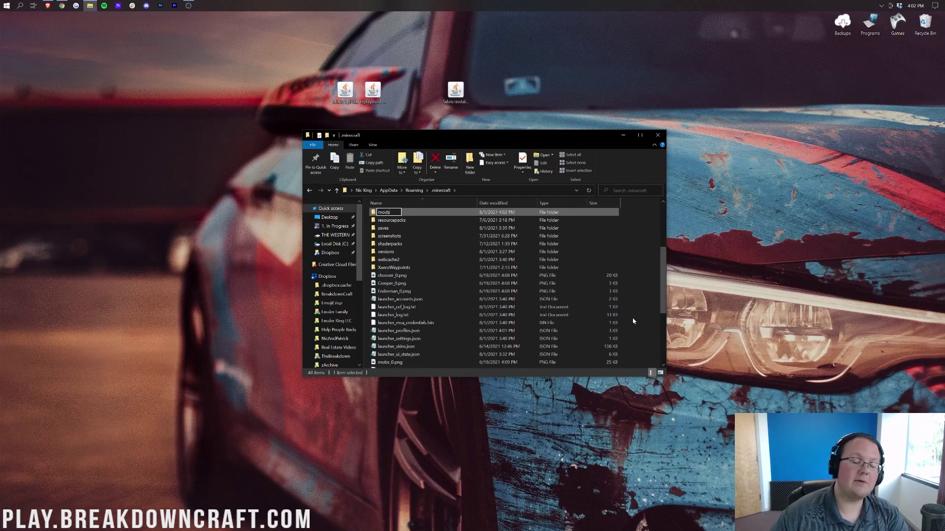
key(ctrl+a)
key(Return)
Put the Fabric API and Replay Mod .jar files from the desktop into the mods folder
double_click(404, 212)
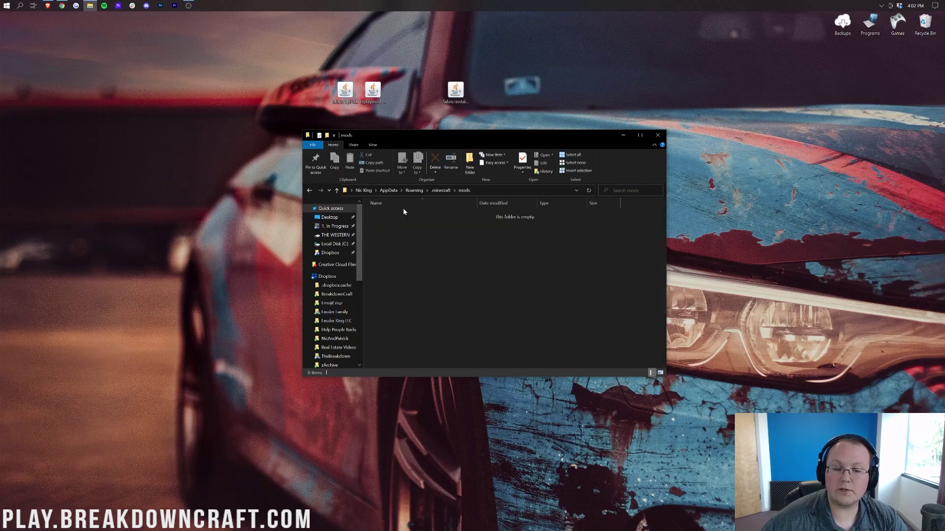
drag(391, 66, 463, 337)
click(463, 339)
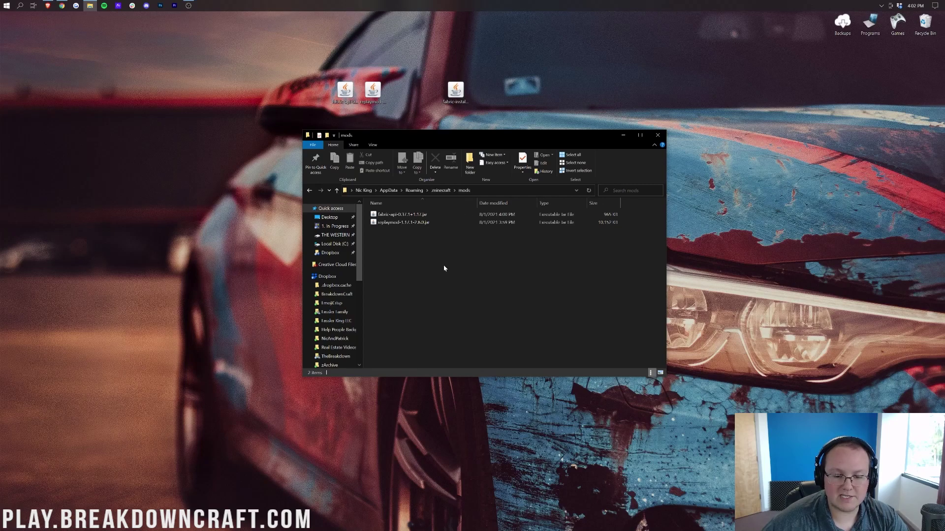
Start the Minecraft Launcher
click(2, 4)
text(min)
key(Return)
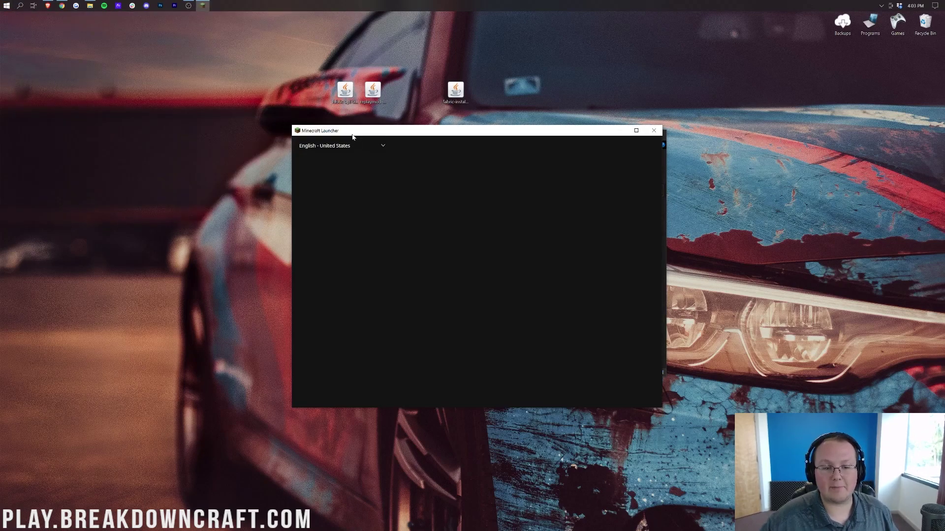
Switch the launch profile to Latest release and back to fabric-loader-1.17.1
click(401, 343)
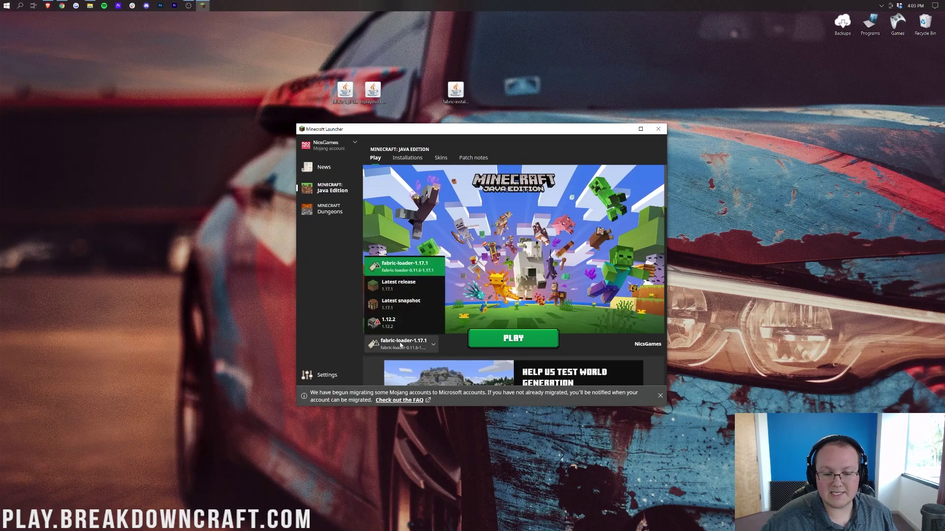
click(418, 285)
click(427, 343)
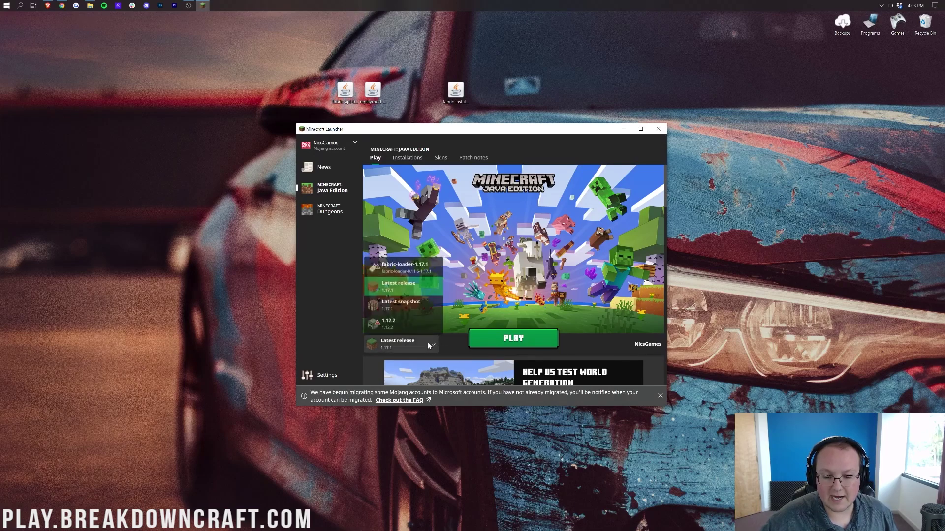
click(393, 270)
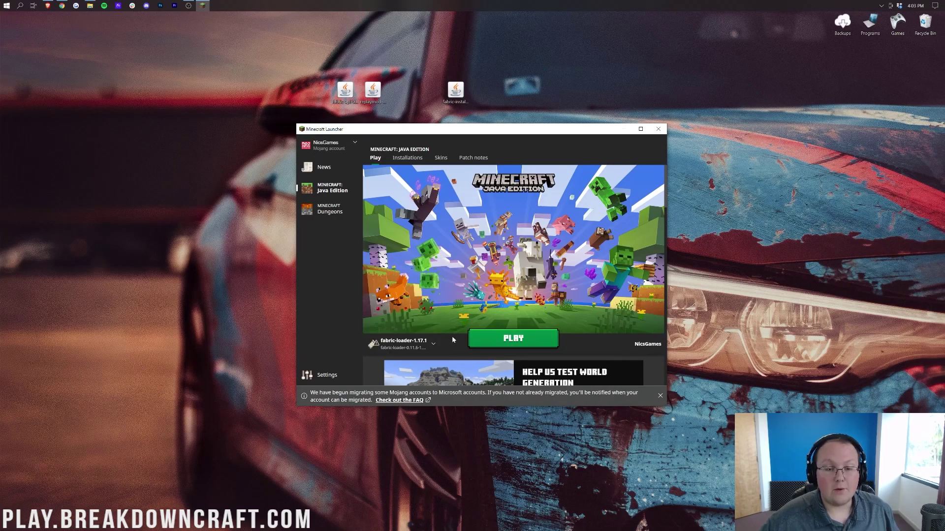
mouse_move(412, 347)
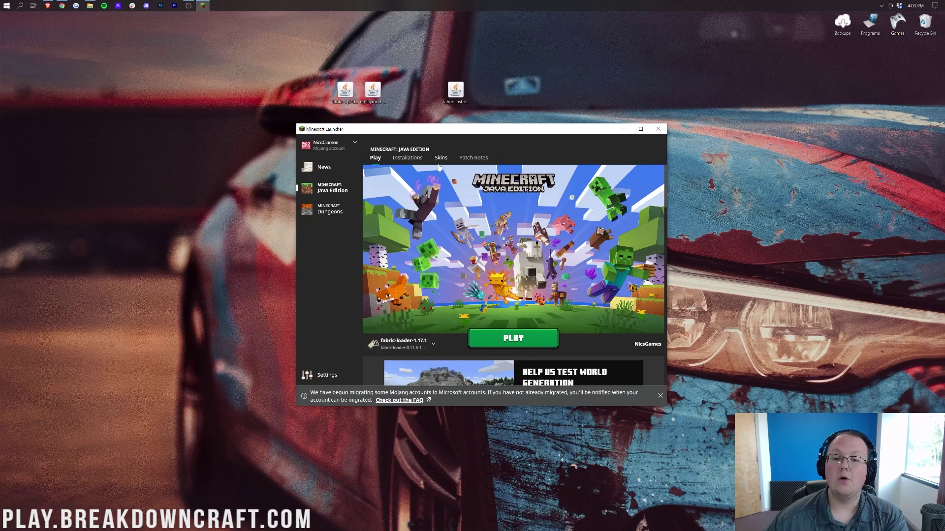
Include modded versions in the launcher's list of installations
click(407, 158)
click(636, 182)
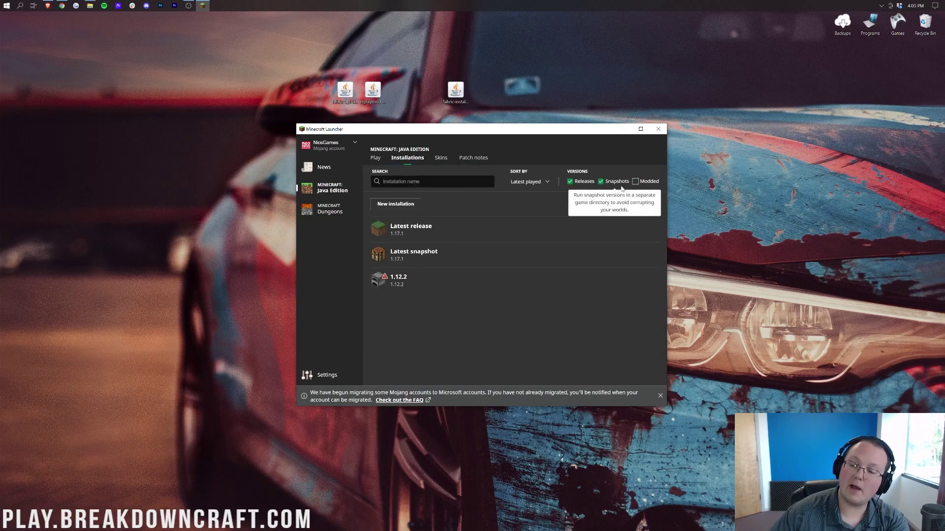
click(635, 181)
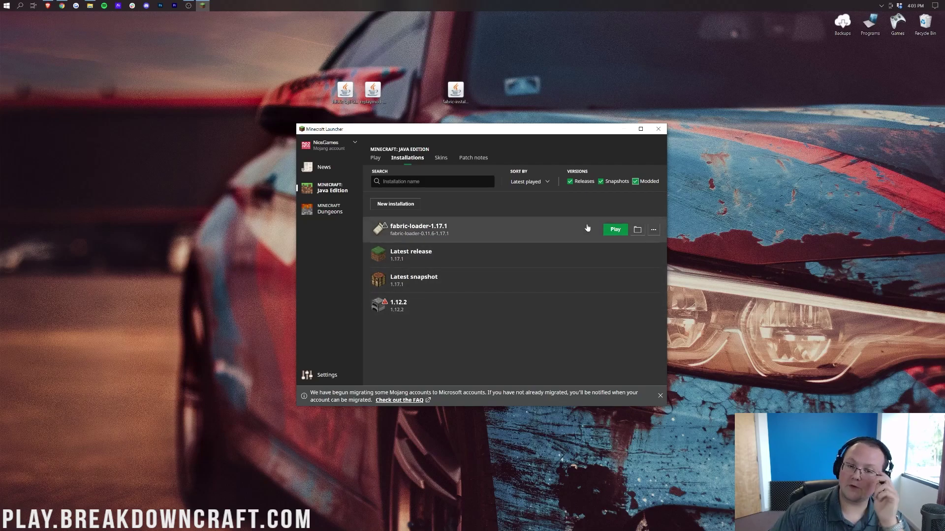
Start a new installation and name it Play.BreakdownCraft.com
click(410, 207)
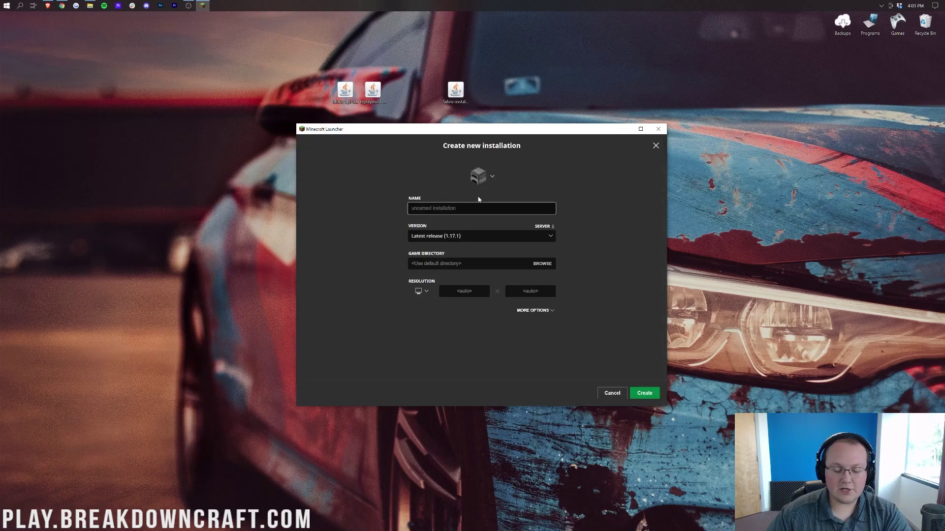
text(Play.BreakdownCraft.com)
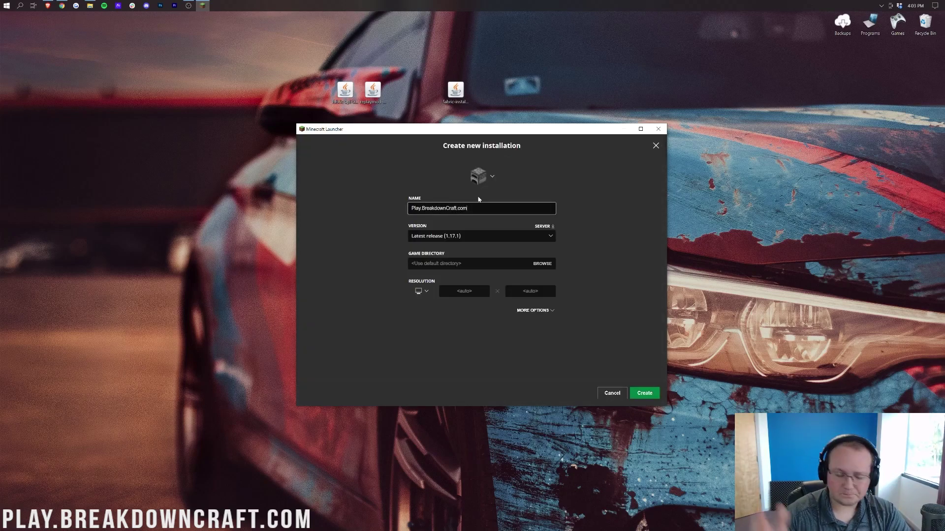
key(ctrl+a)
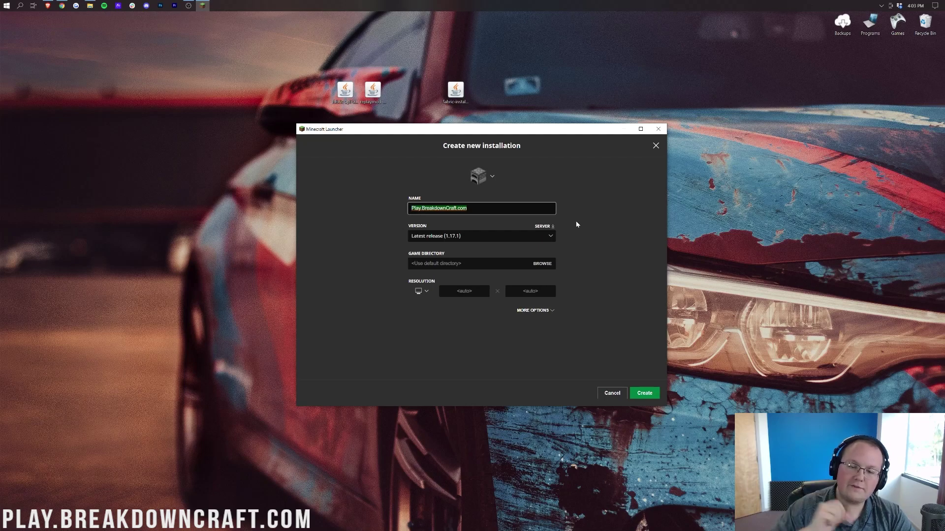
Set the version to release fabric-loader-0.11.6-1.17.1 and the resolution to 1920 x 1080, and create the installation
click(474, 237)
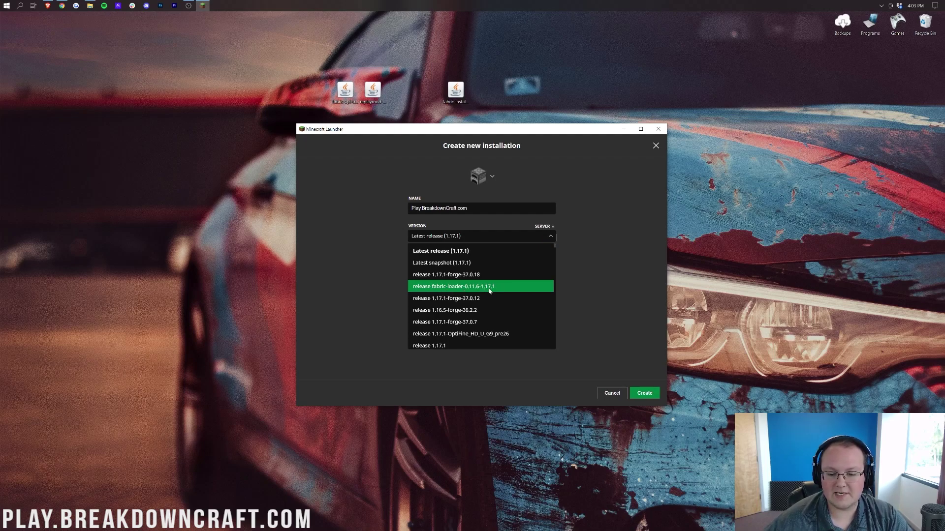
click(489, 287)
click(418, 306)
click(422, 279)
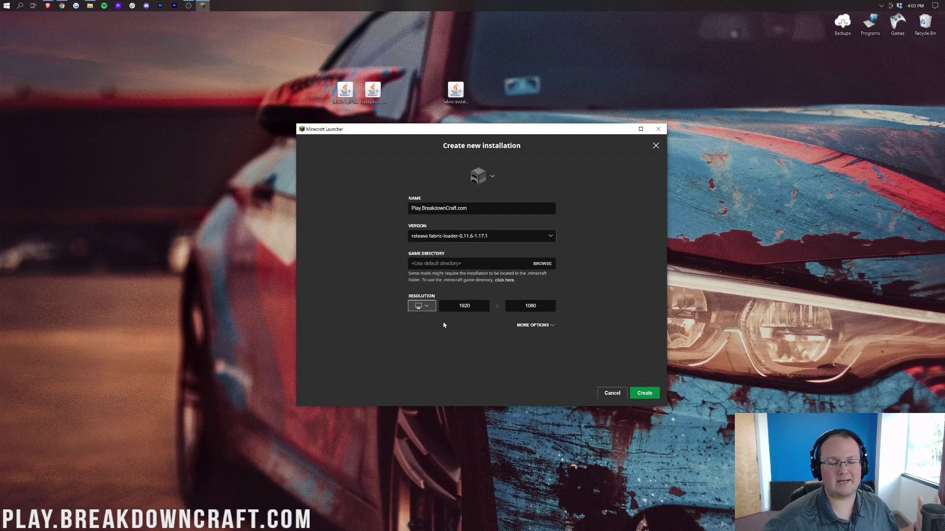
click(639, 392)
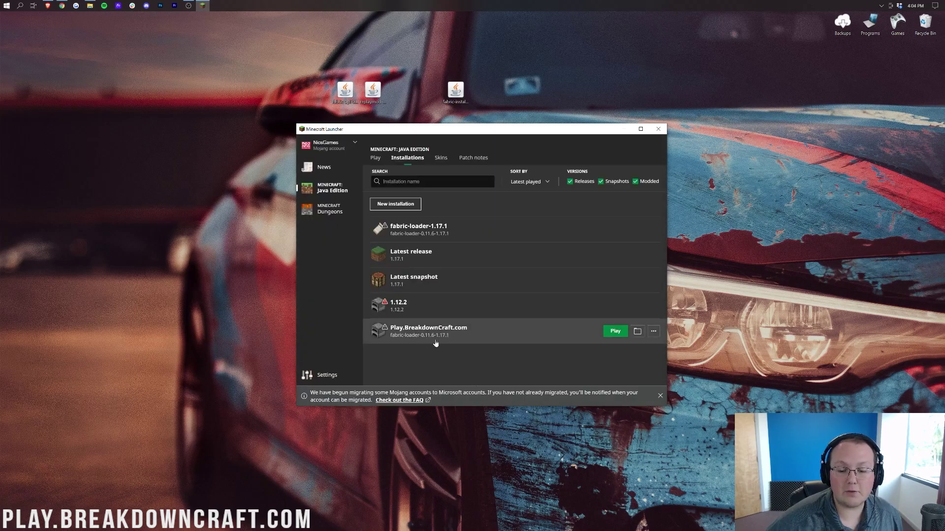
Launch the Play.BreakdownCraft.com installation, accepting the modded-game risks and turning off further warnings for it
click(614, 332)
click(392, 283)
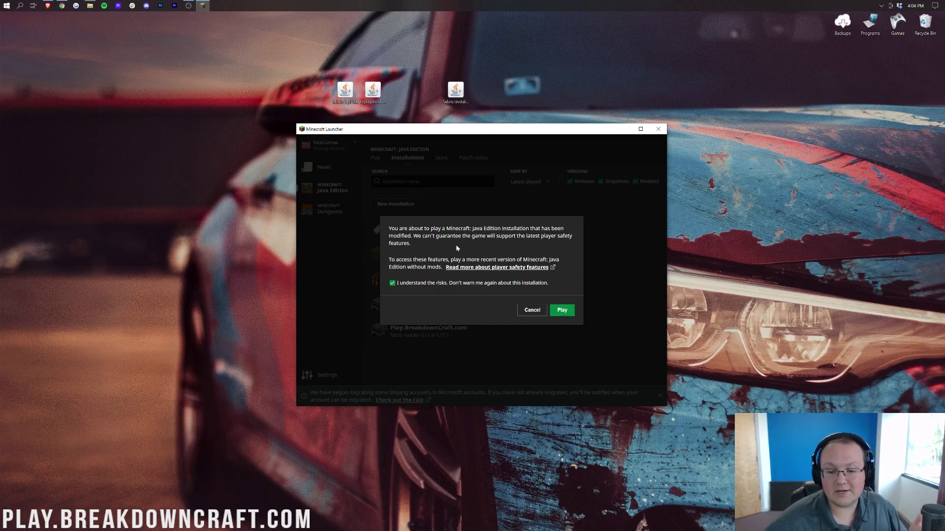
click(564, 313)
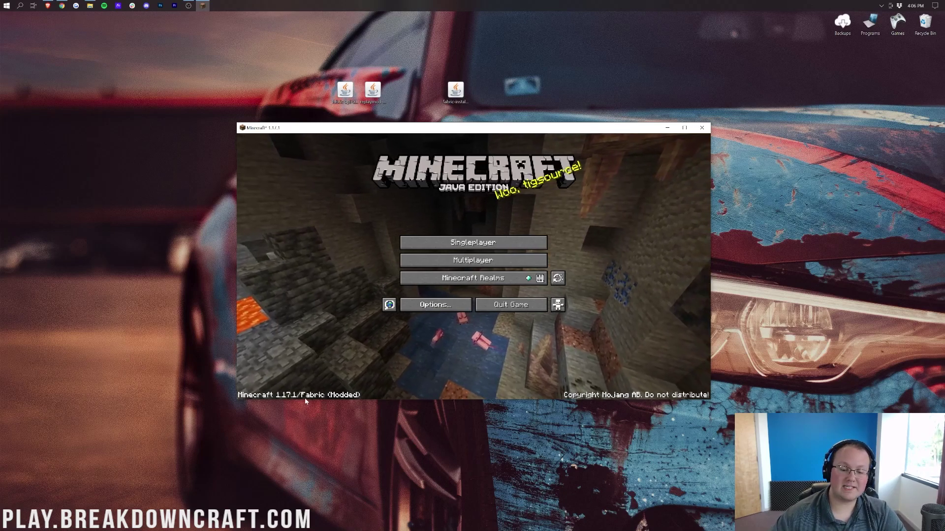
Create a singleplayer world named Replay in Creative mode with cheats on
click(465, 243)
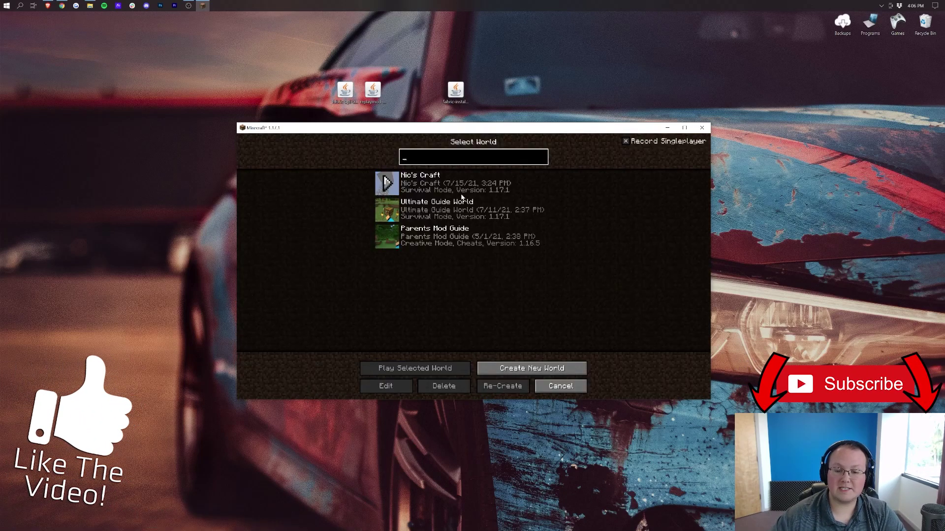
key(Return)
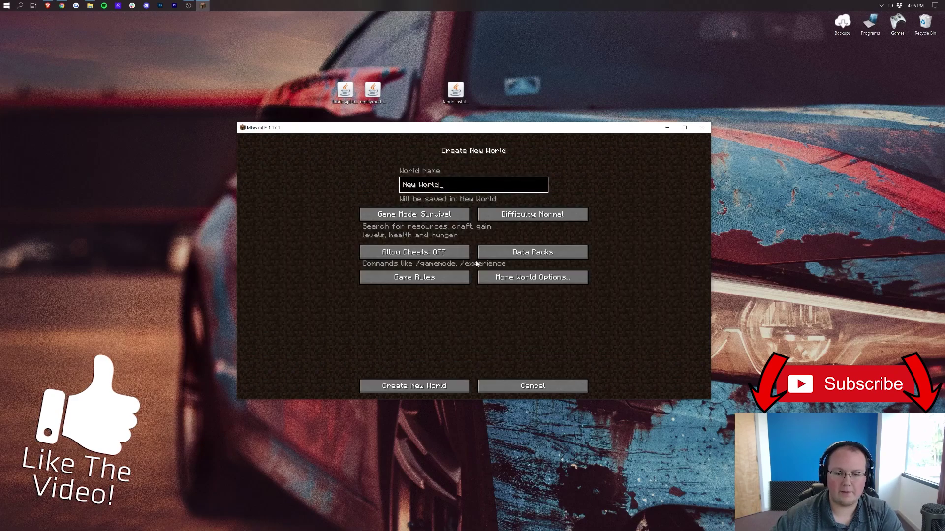
text(Repla)
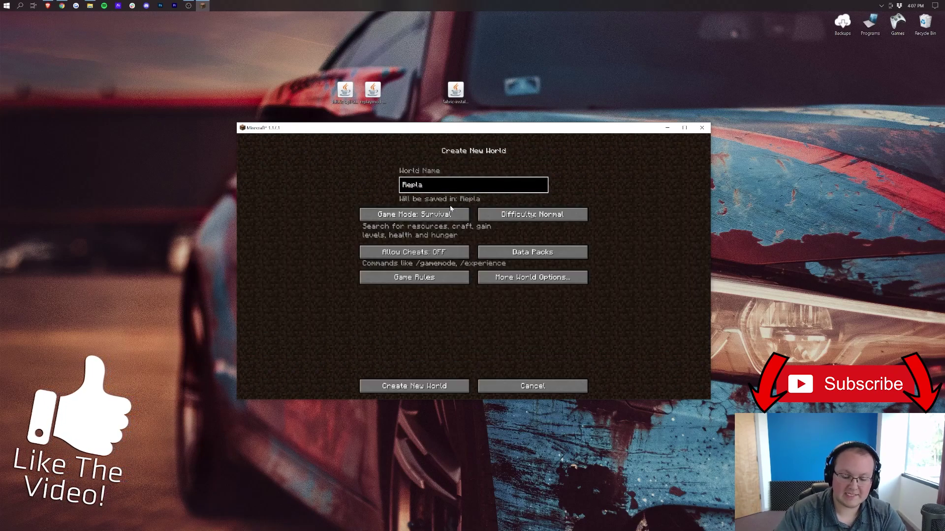
text(y)
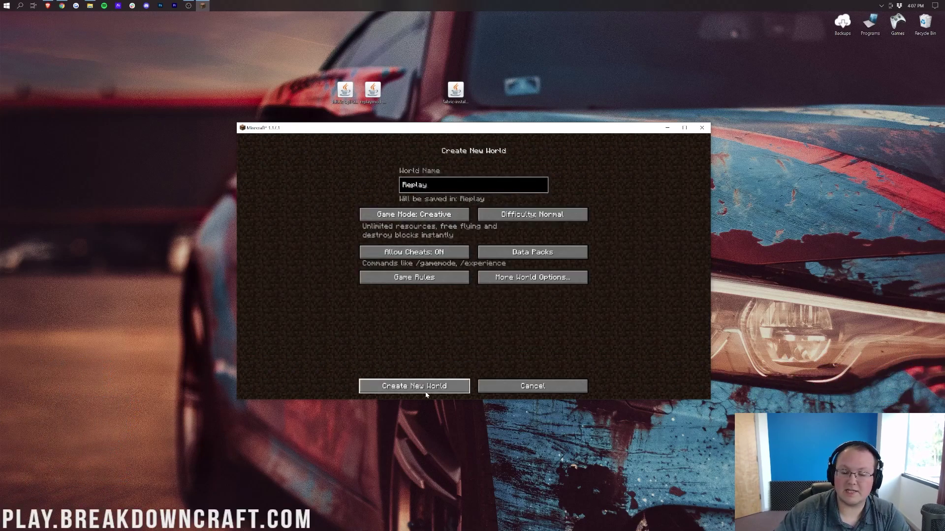
click(425, 385)
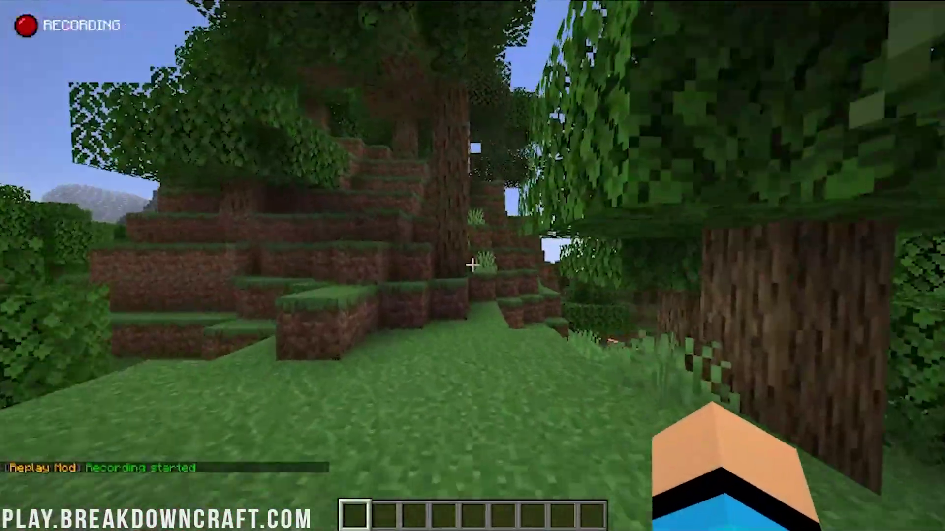
Walk forward through the forest near the starting point to record gameplay
key(w)
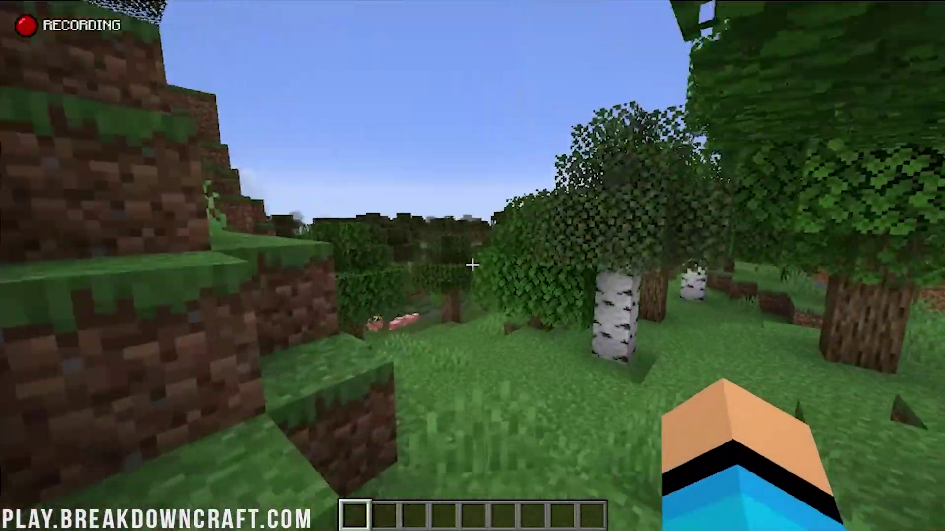
key(w)
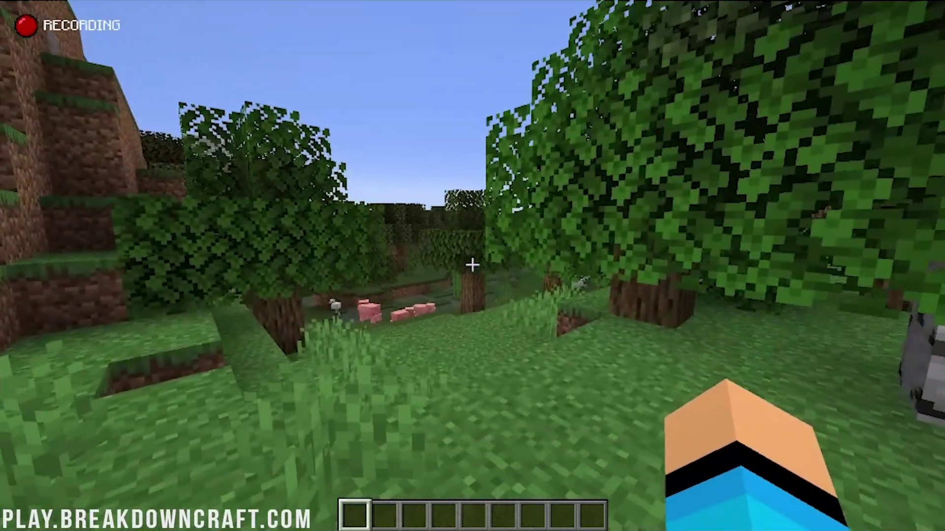
key(e)
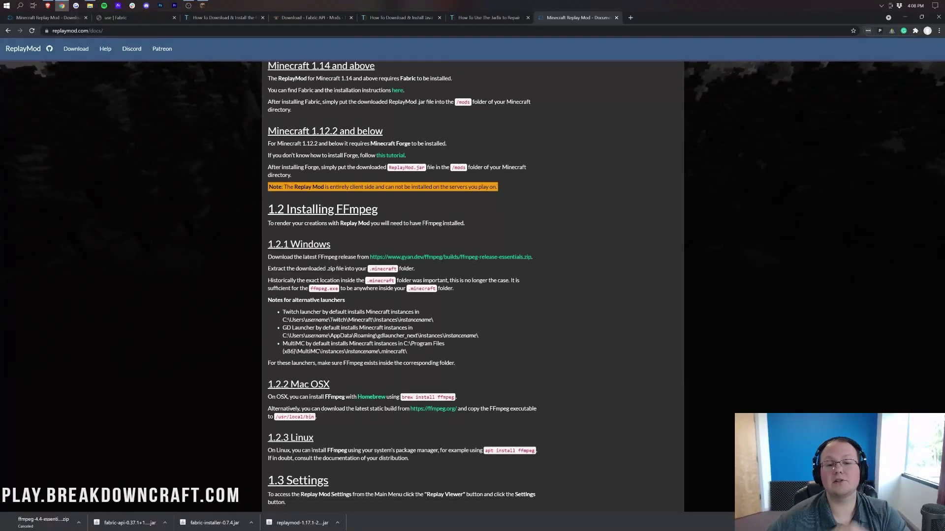
Examine the Replay Mod documentation's contents and its Replaying section on basic controls, and return to Minecraft
scroll(472, 285, up, 10)
scroll(341, 280, up, 8)
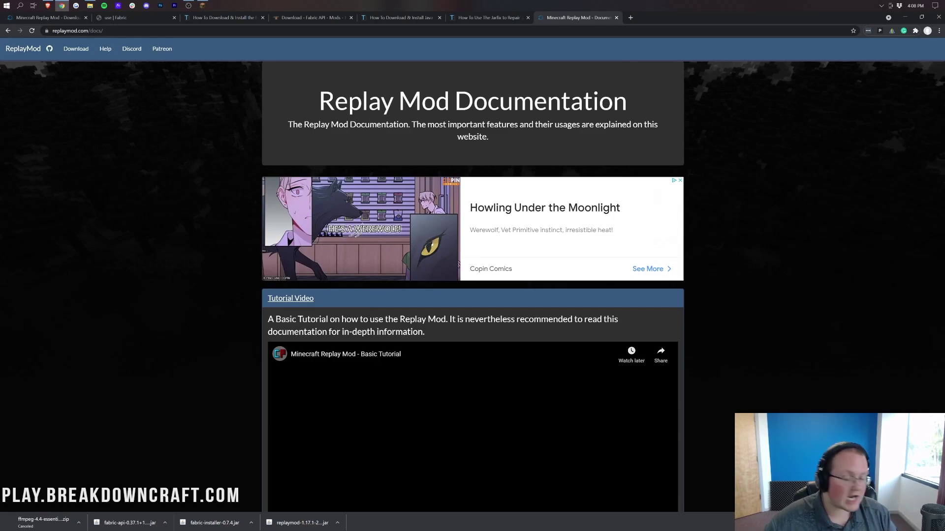
scroll(357, 293, down, 20)
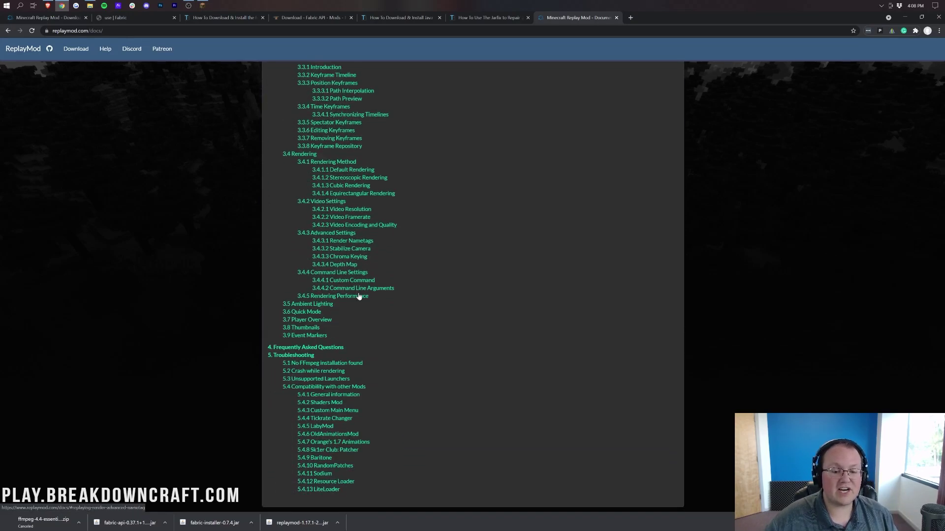
scroll(374, 305, up, 3)
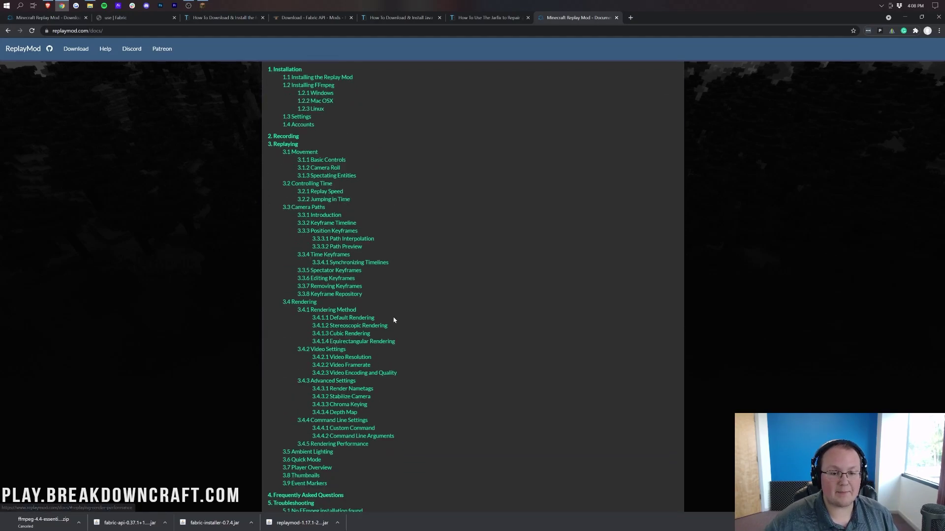
click(344, 160)
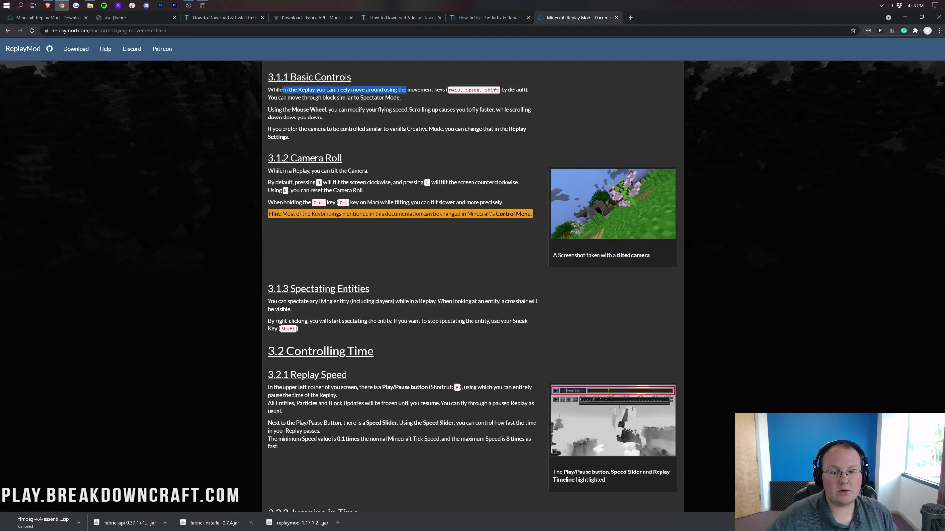
scroll(335, 185, up, 3)
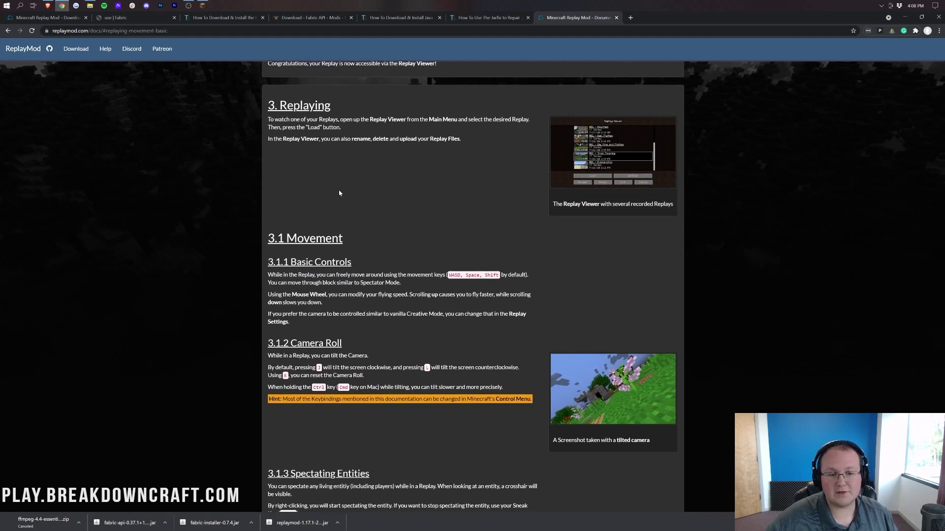
scroll(409, 160, down, 2)
scroll(442, 172, up, 1)
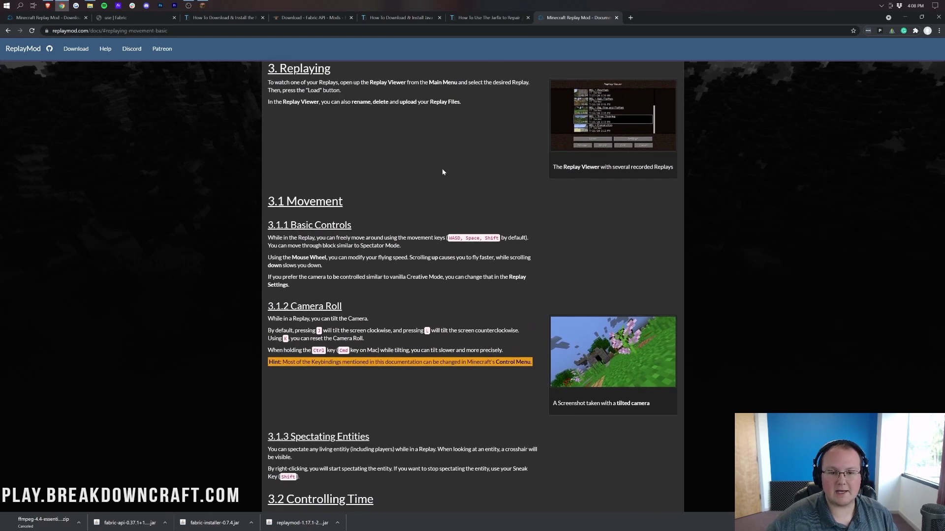
click(909, 19)
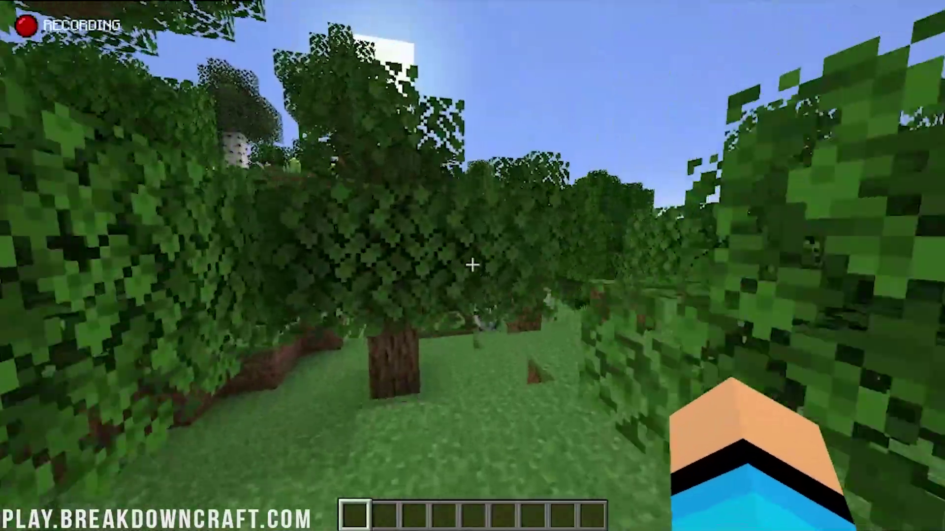
Stop the running Replay Mod recording and start a new one in the same world
key(Escape)
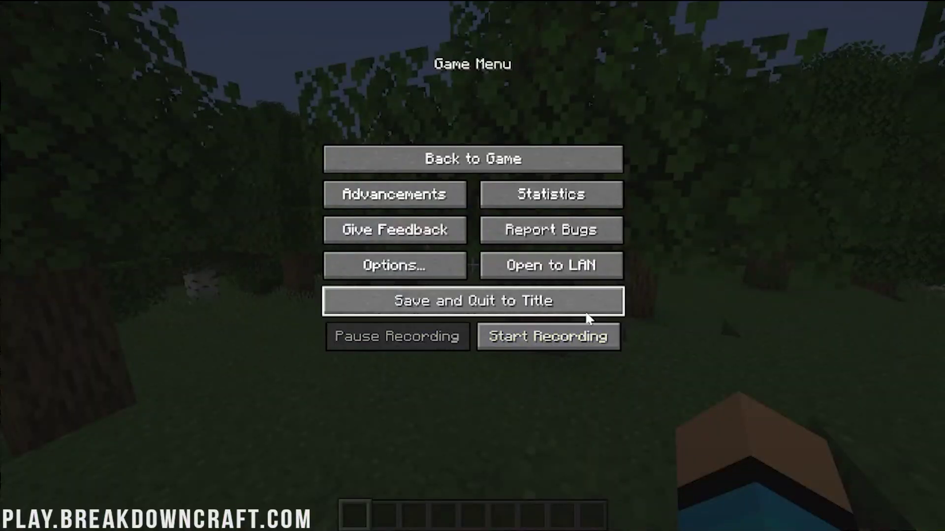
click(512, 350)
key(e)
key(e)
key(e)
key(e)
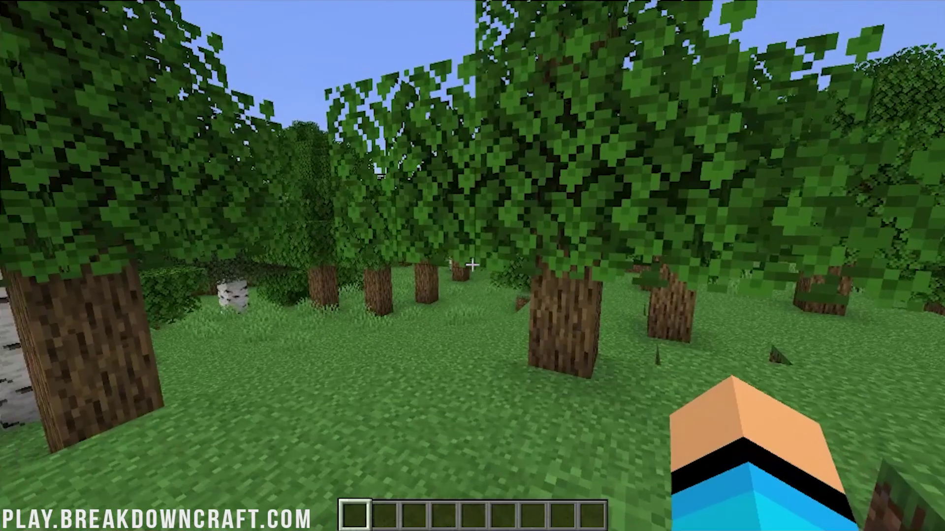
key(Escape)
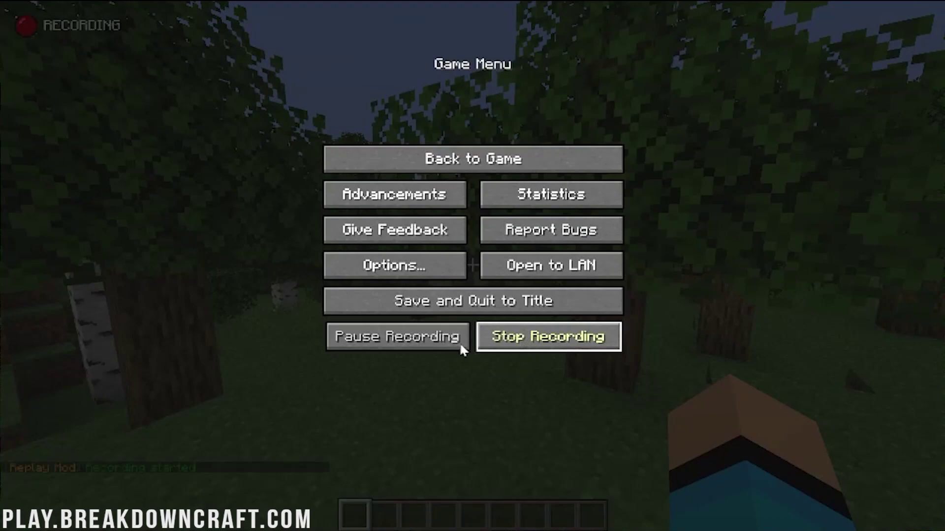
key(Escape)
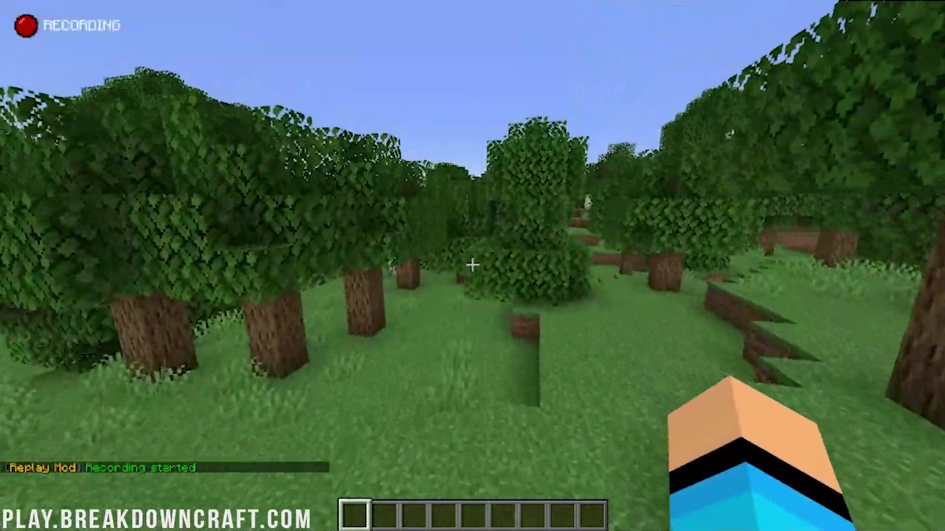
Fly up above the trees and forward toward the tall rocky peak while recording
key(w)
key(space)
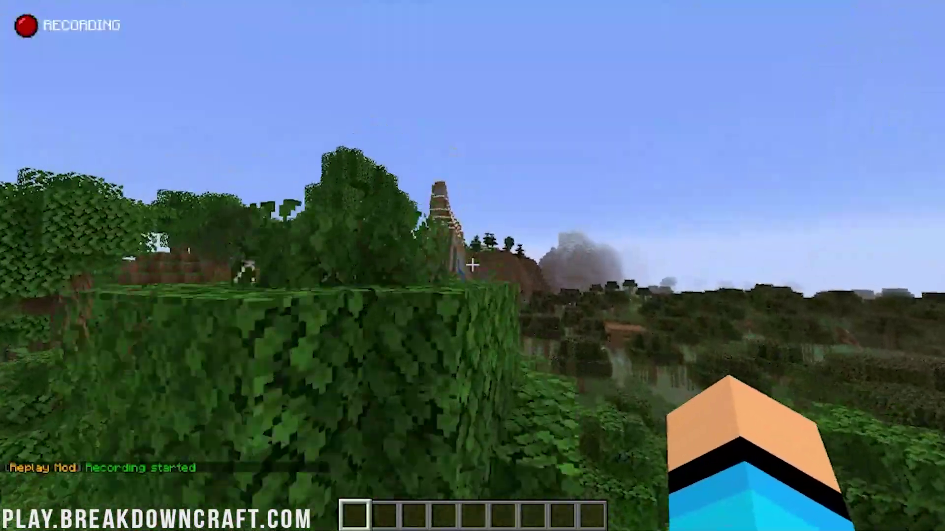
key(w)
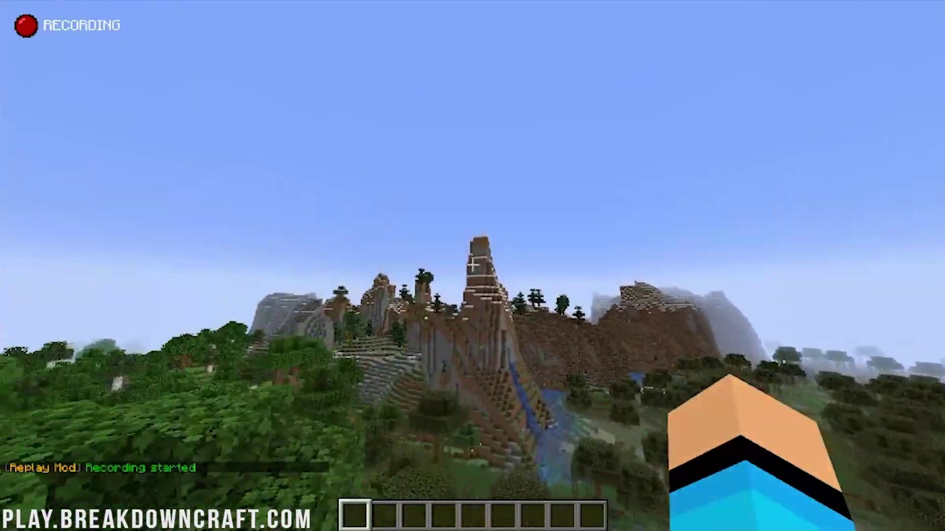
Fly over the snow-capped summit of the rocky peak and look out across the forest while recording
key(w)
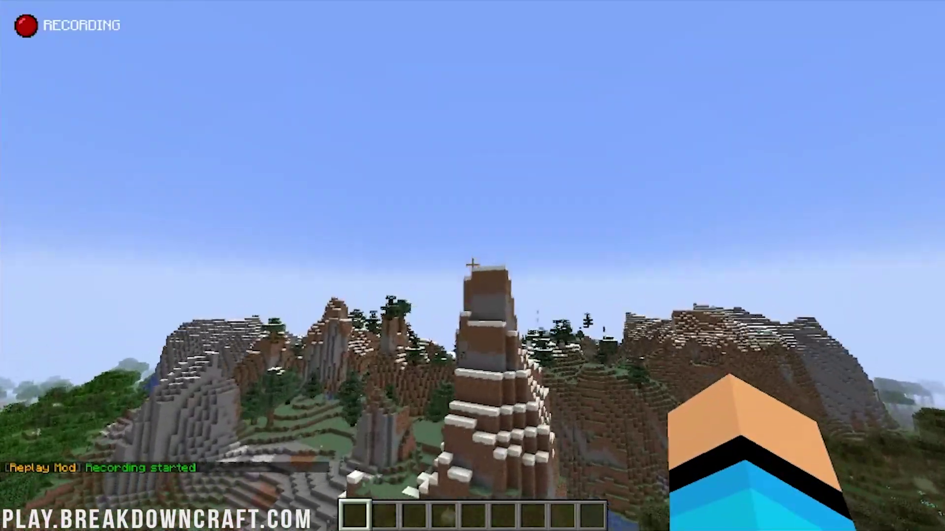
key(w)
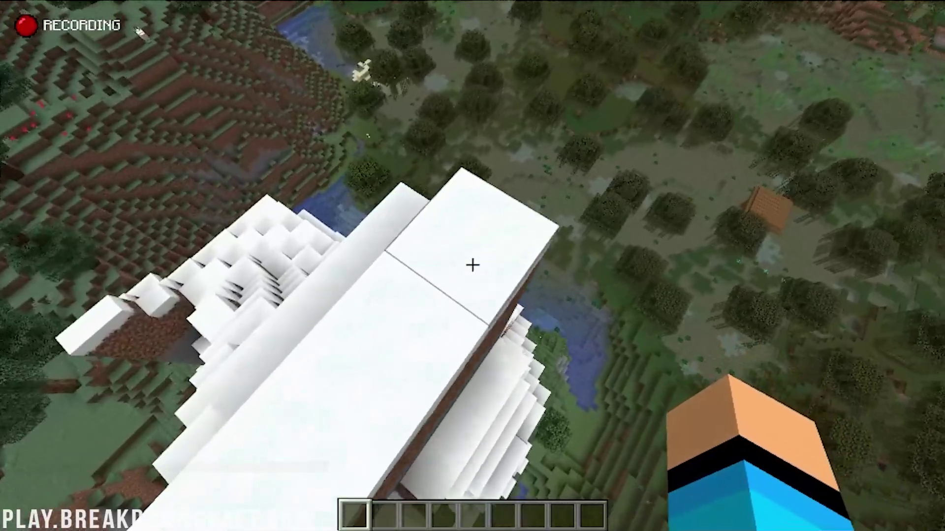
key(w)
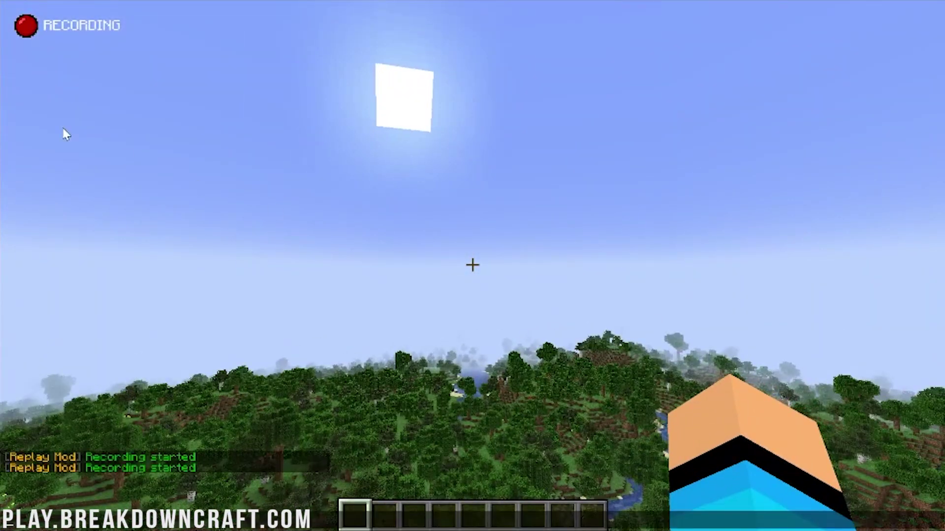
Quit the world to the title screen and save both replay files under their default names
key(Escape)
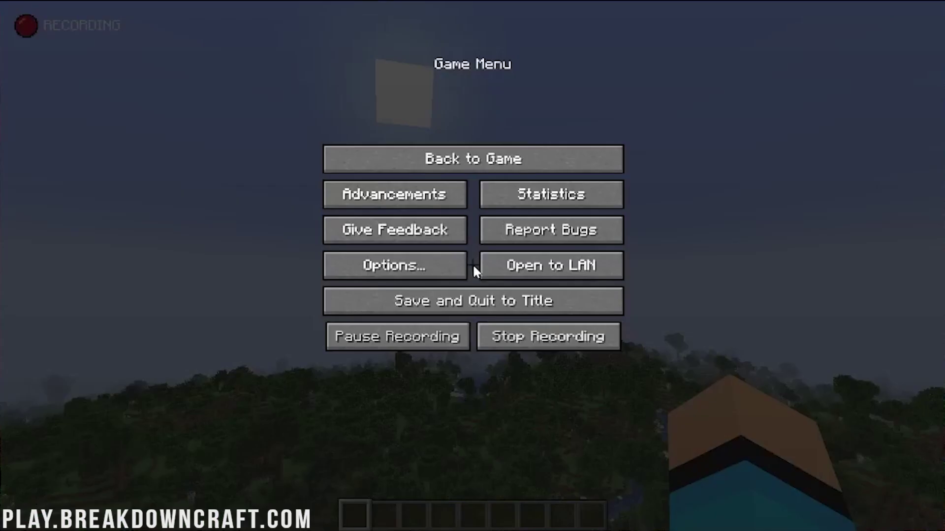
click(466, 301)
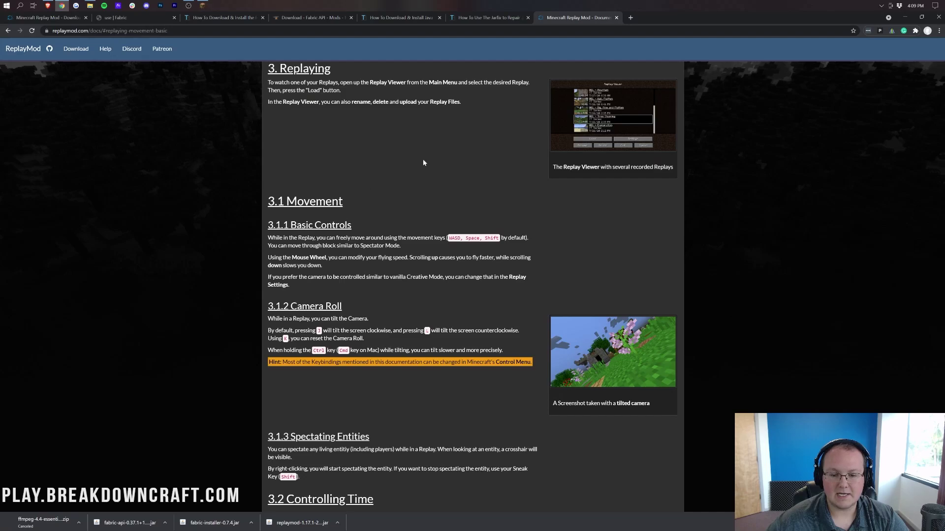
scroll(448, 238, up, 5)
scroll(541, 221, down, 4)
scroll(680, 165, up, 4)
click(904, 18)
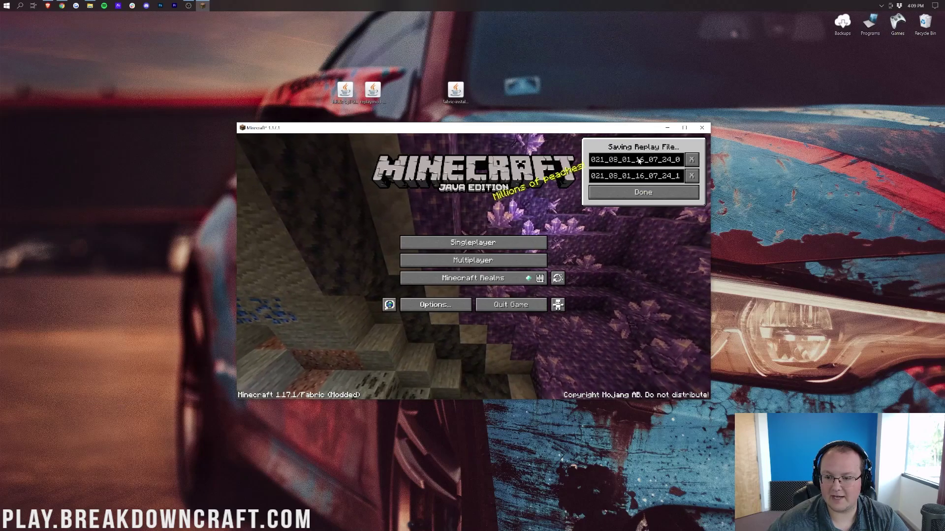
click(640, 195)
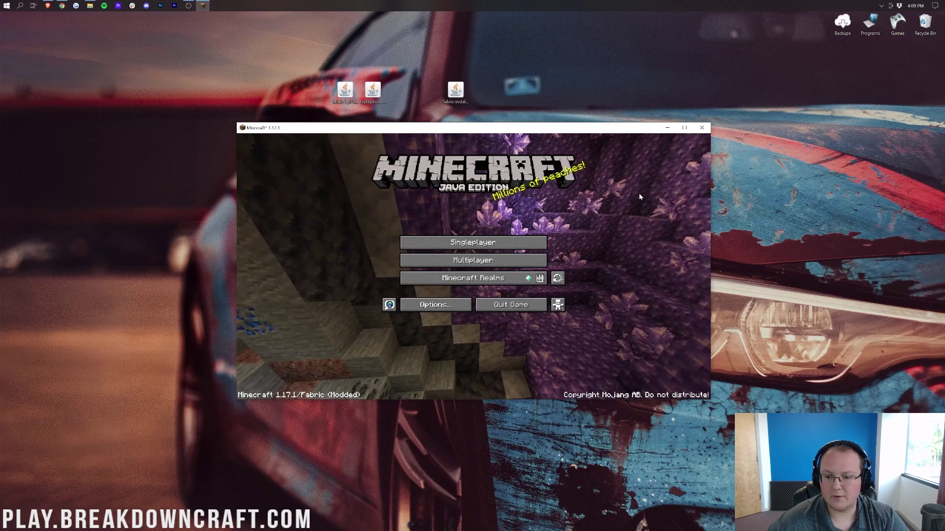
click(436, 305)
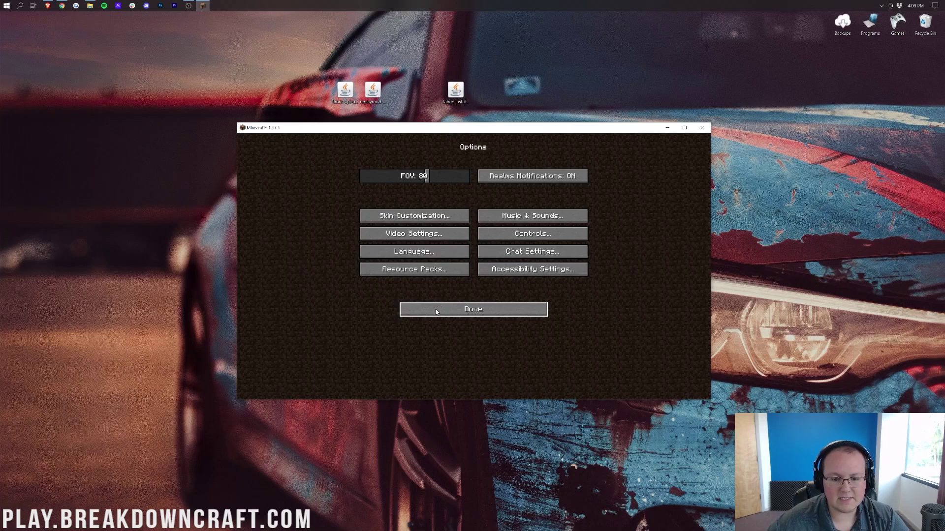
click(443, 235)
click(477, 383)
click(475, 309)
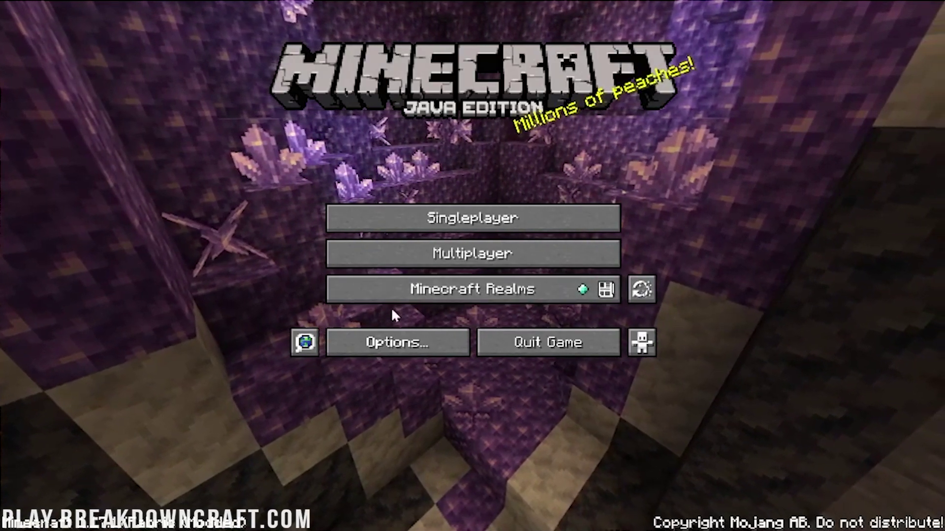
Open the Replay Viewer and load the 45-second replay 2021_08_01_16_07_24_0
click(643, 291)
click(371, 85)
click(374, 124)
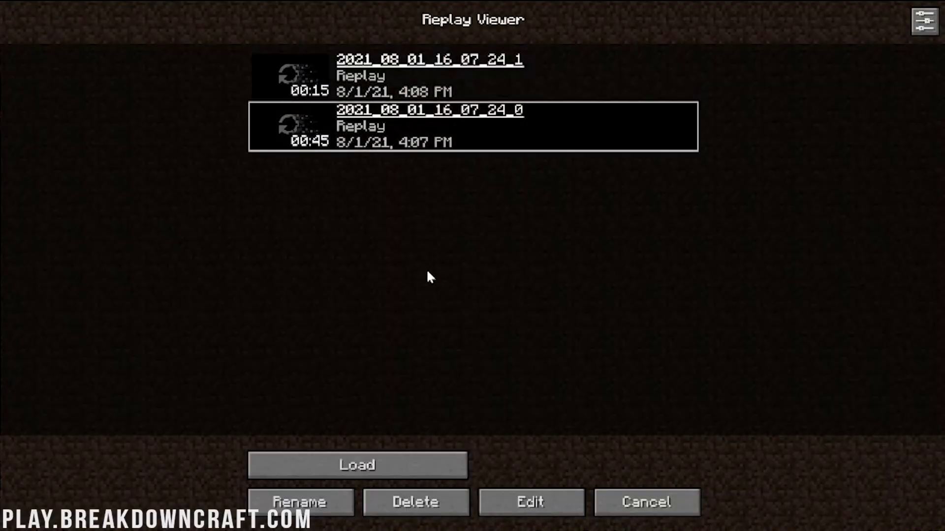
click(381, 465)
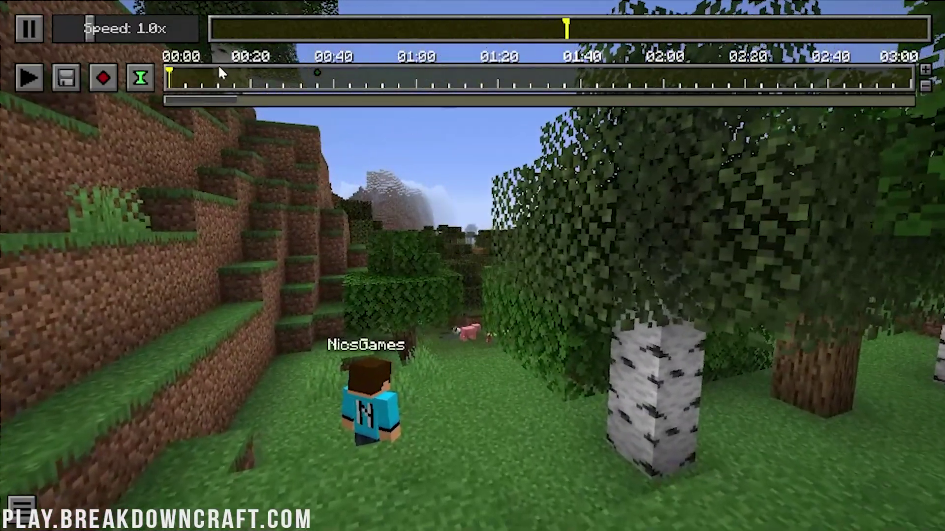
Add position keyframes at about 00:04, 00:11 and 00:24 from different camera positions, and try to play the camera path
click(202, 79)
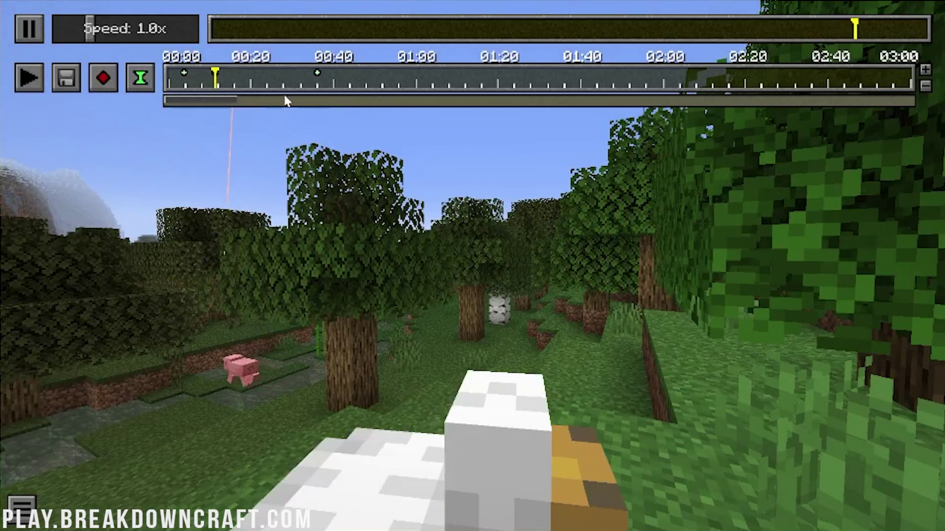
drag(283, 91, 266, 89)
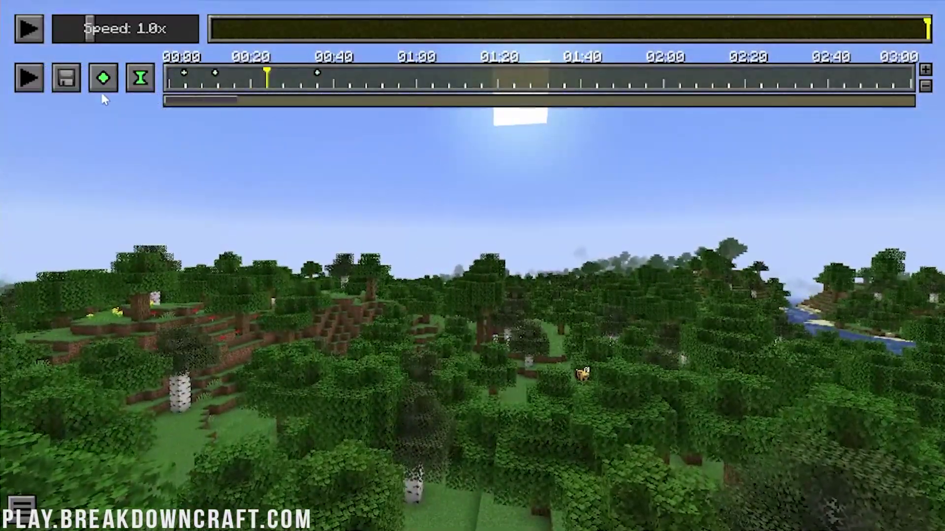
click(40, 78)
click(419, 317)
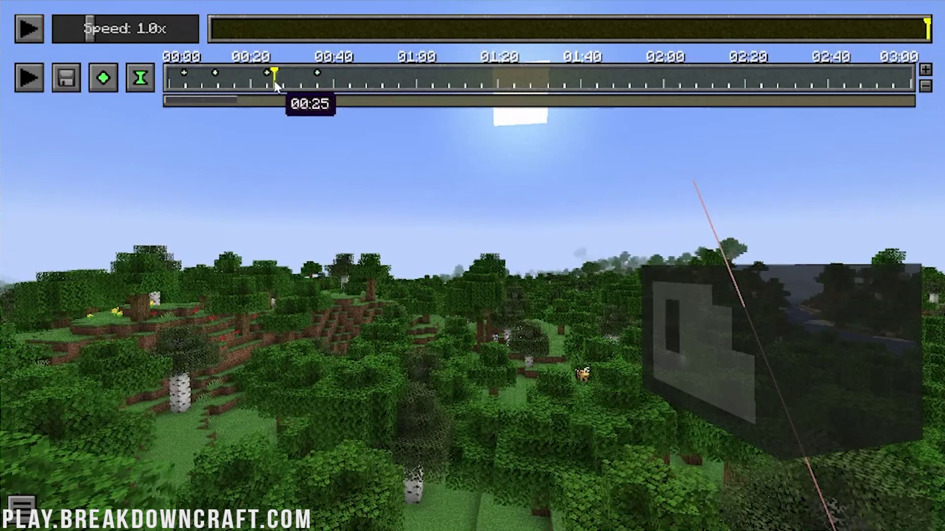
click(28, 77)
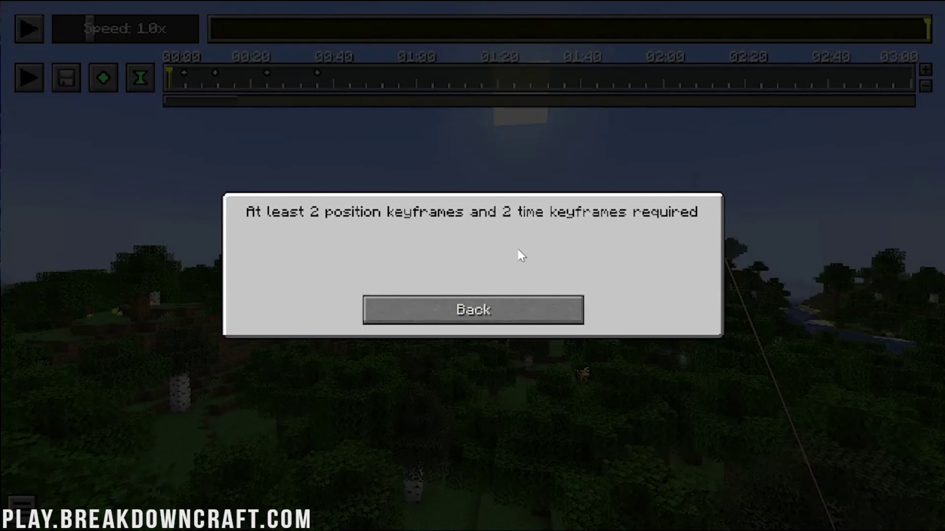
click(576, 305)
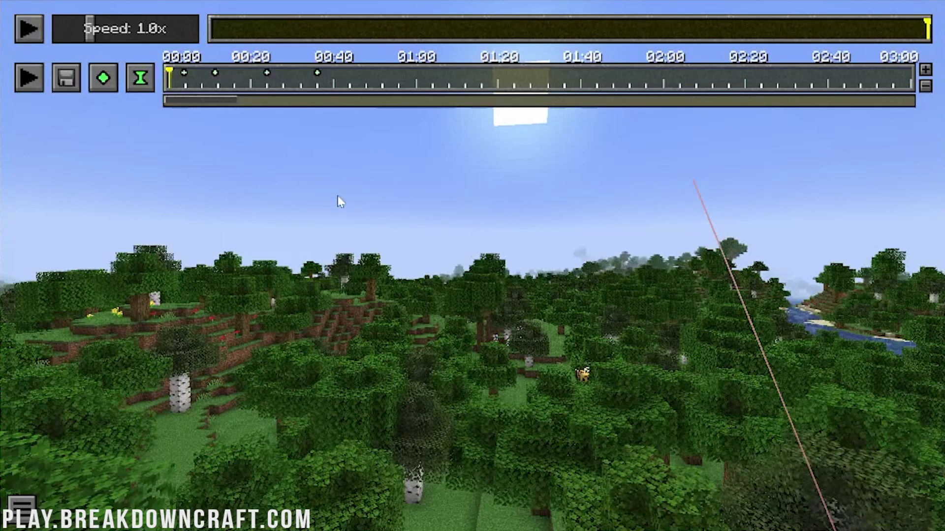
Add time keyframes at 00:00 and beside the last position keyframe on the camera path timeline
click(141, 78)
click(321, 70)
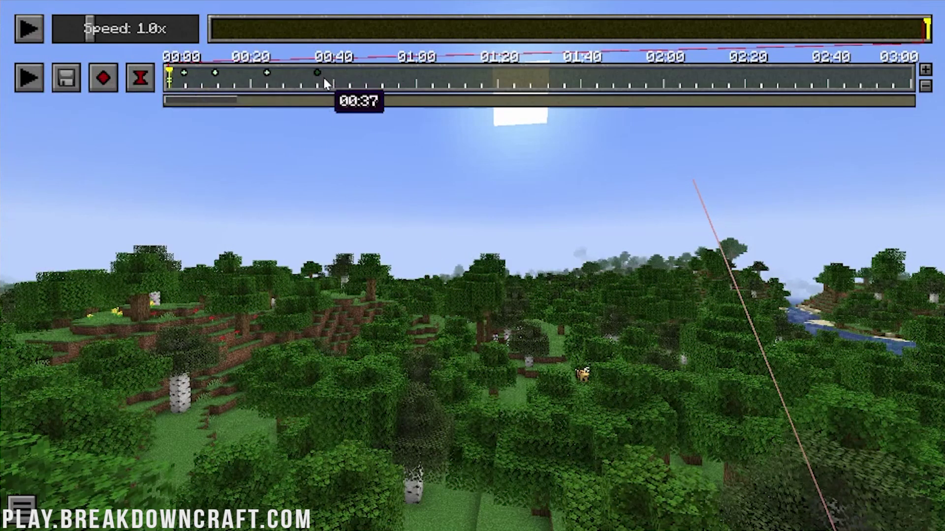
click(316, 74)
click(140, 77)
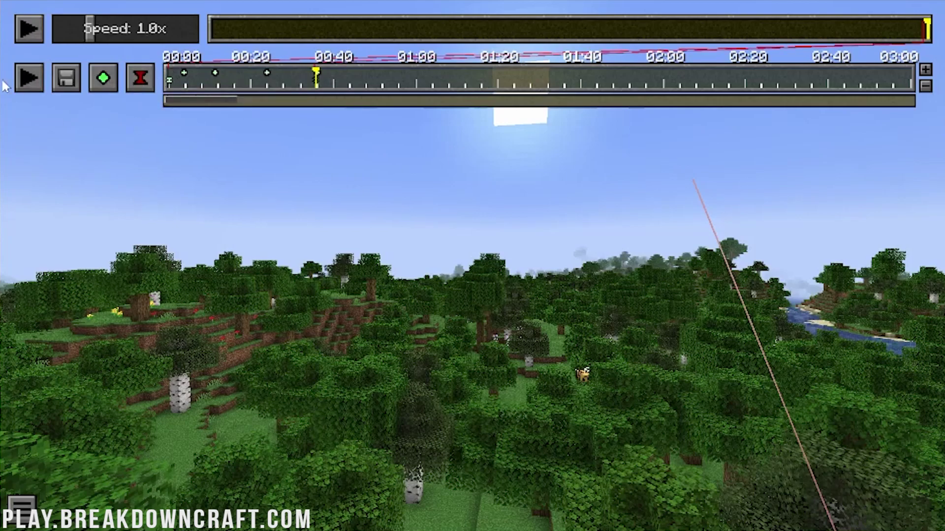
Play the camera path from the start of the timeline and pause it at the last keyframe
click(170, 81)
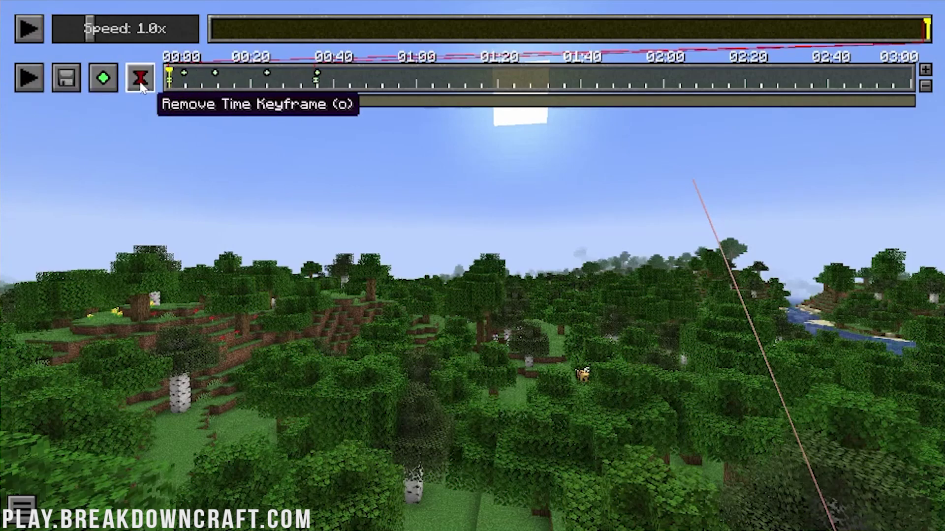
click(25, 83)
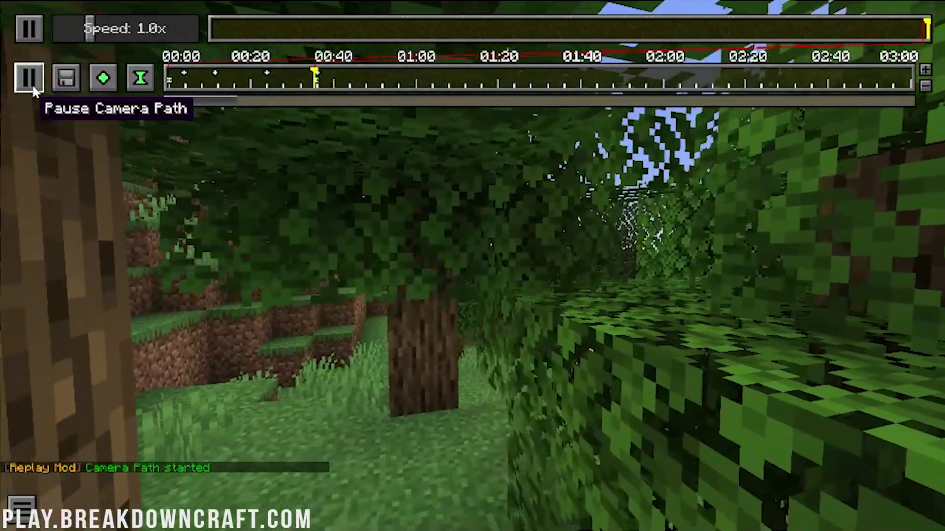
click(31, 84)
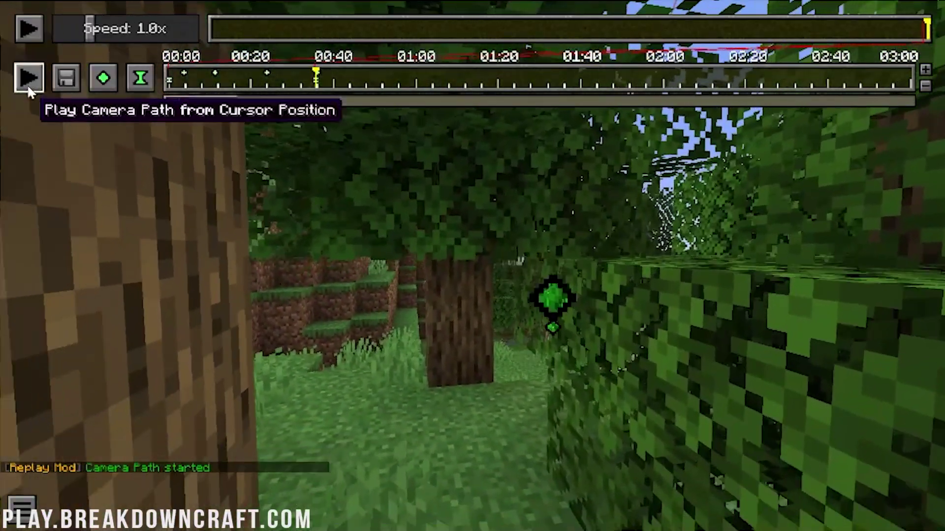
Try to render the camera path as MP4 - Custom Bitrate at 1920 × 1080, 20 mbps and 60 fps
click(73, 76)
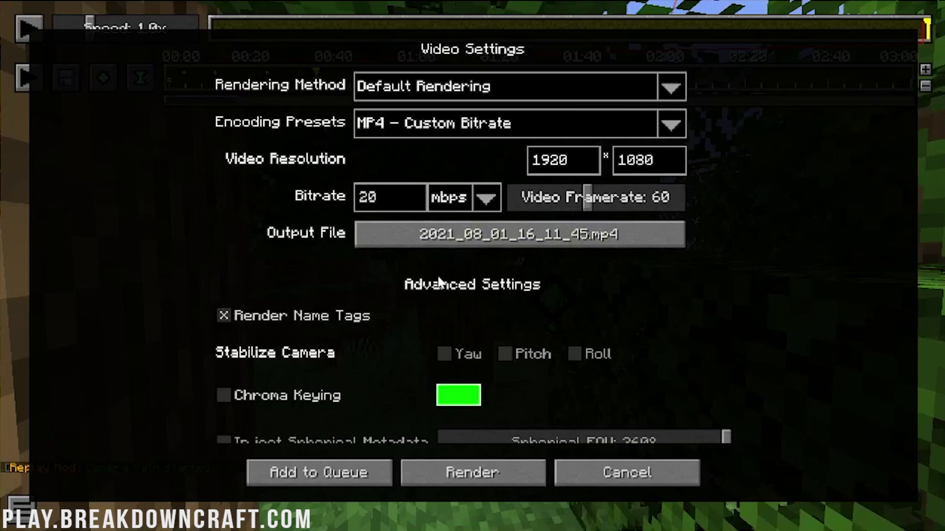
scroll(458, 127, down, 3)
scroll(459, 124, down, 8)
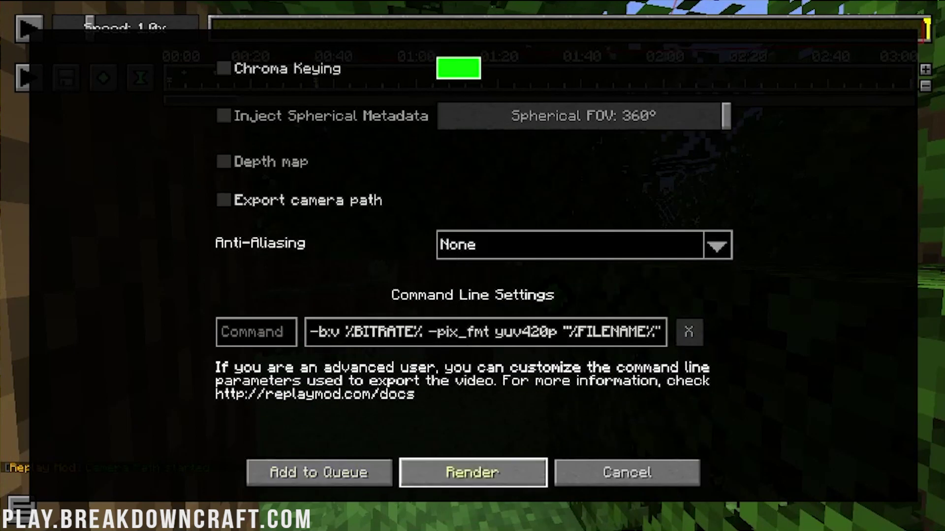
click(473, 473)
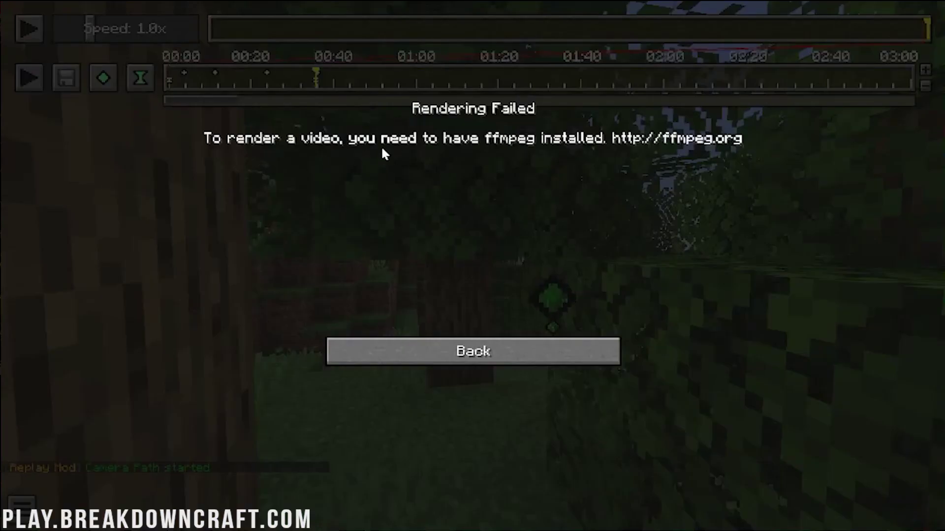
click(535, 358)
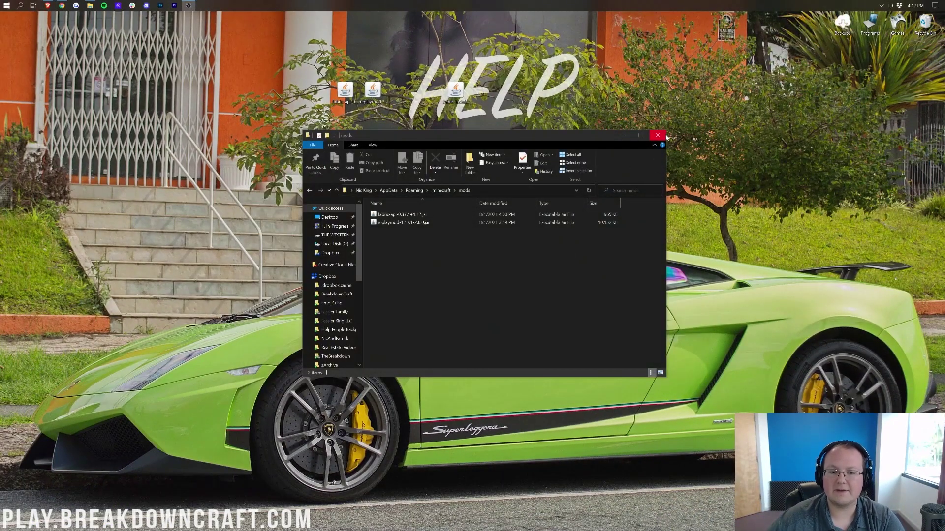
Close the mods folder and delete the three leftover installer and mod files from the desktop
click(658, 136)
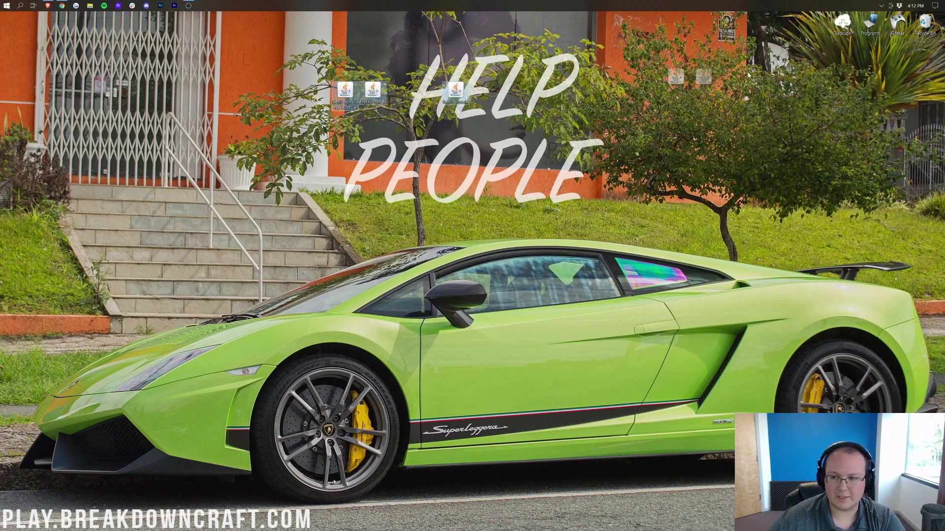
drag(748, 75, 925, 25)
key(Return)
Switch to the Replay Mod documentation in the browser and download the Windows FFmpeg essentials zip from the Installing FFmpeg section
key(alt+Tab)
scroll(392, 112, up, 20)
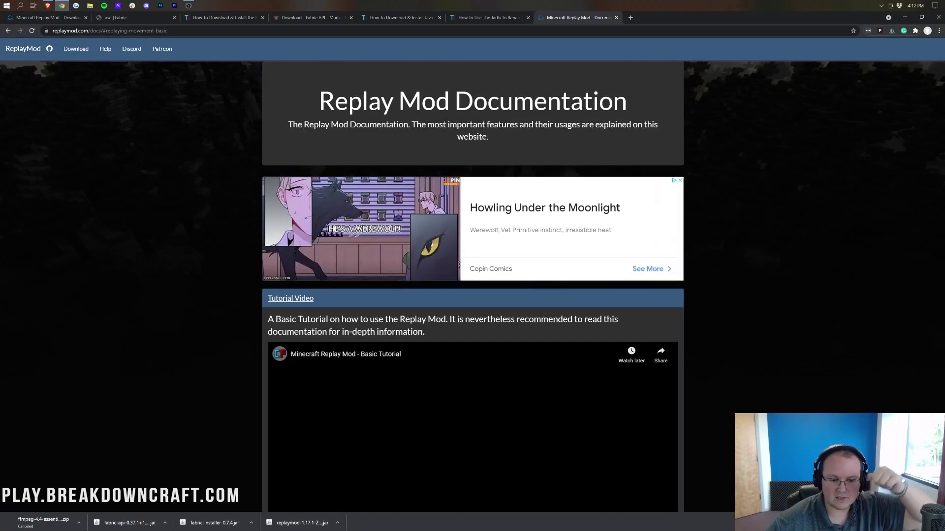
scroll(462, 158, down, 10)
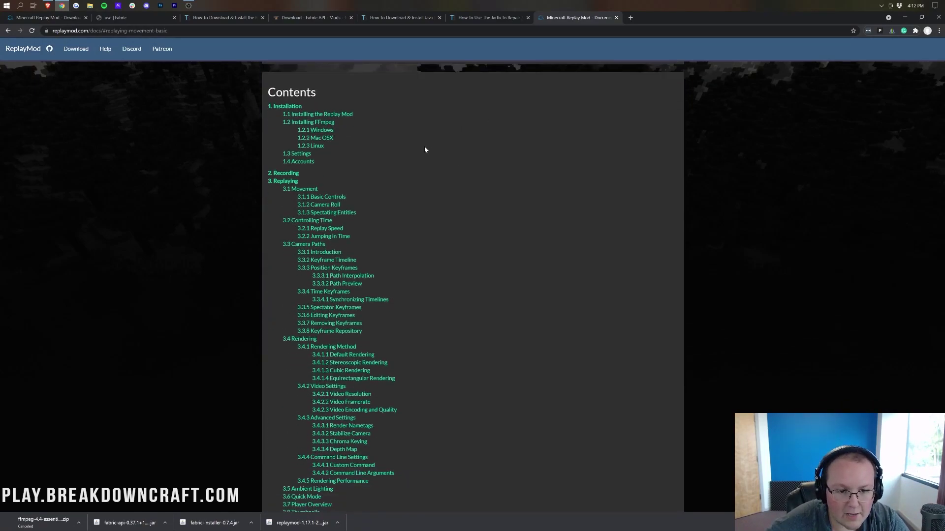
click(315, 125)
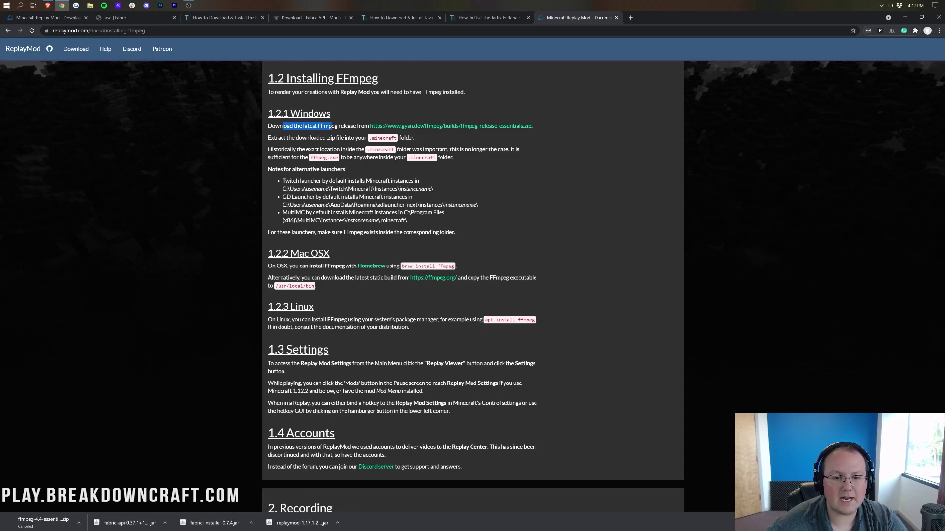
click(400, 127)
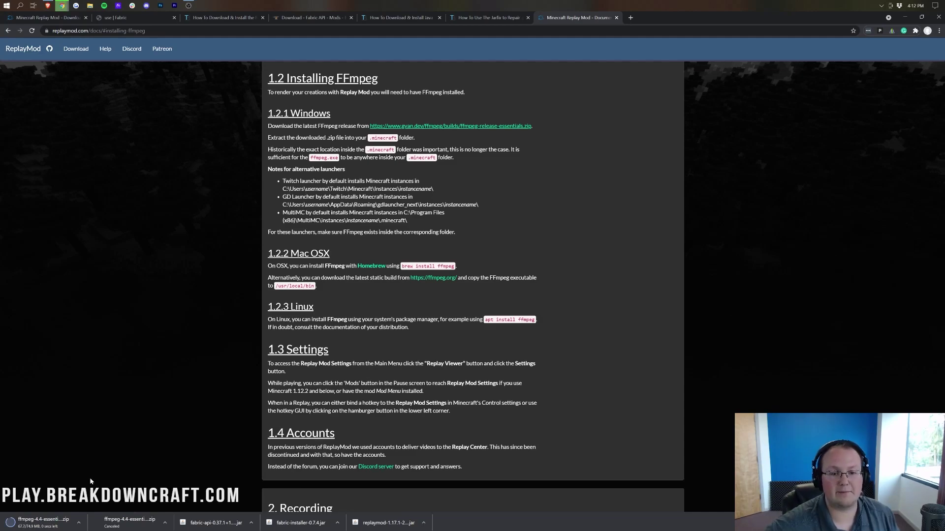
scroll(269, 266, up, 15)
scroll(264, 233, down, 9)
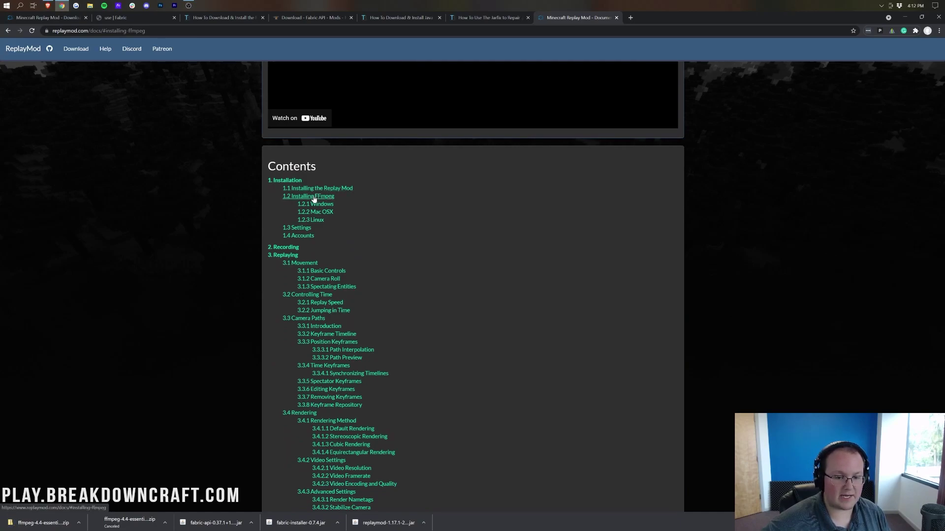
click(319, 197)
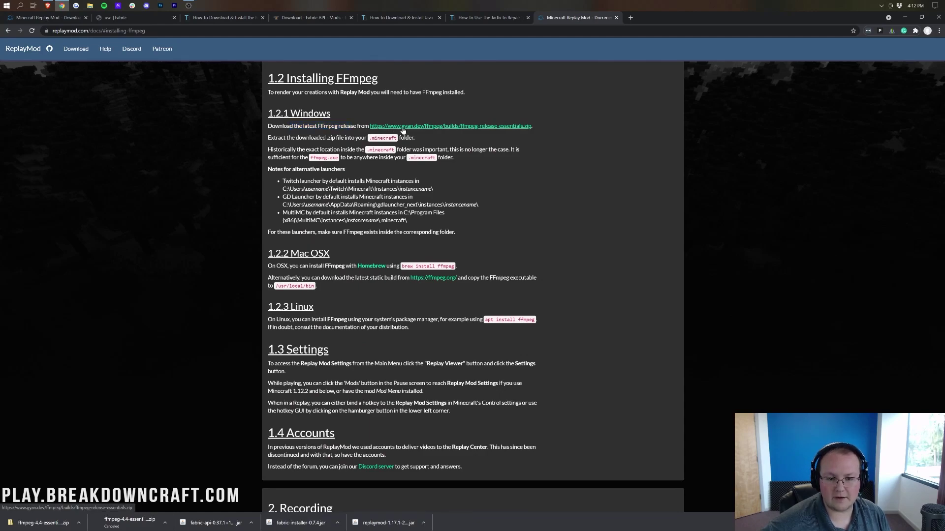
Show and refresh the desktop, and move the downloaded FFmpeg zip to a clear spot on it
key(super+d)
right_click(192, 124)
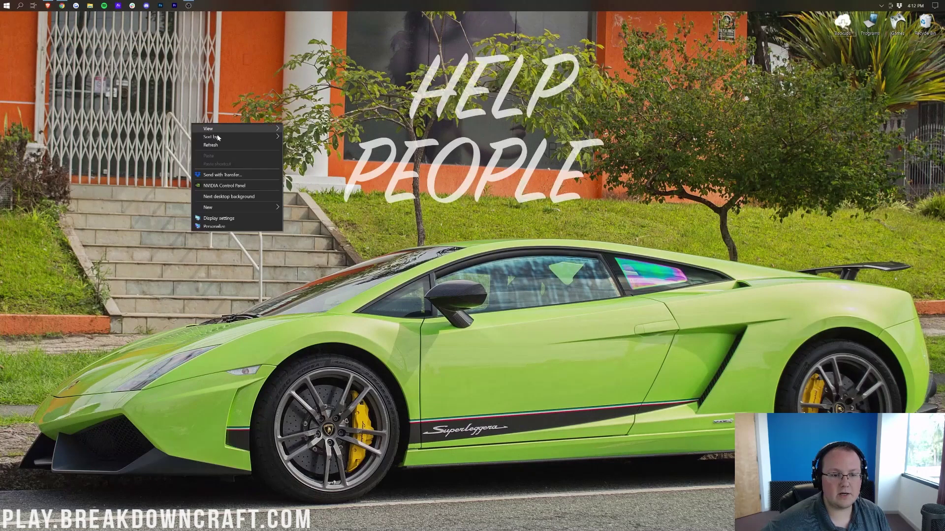
click(211, 145)
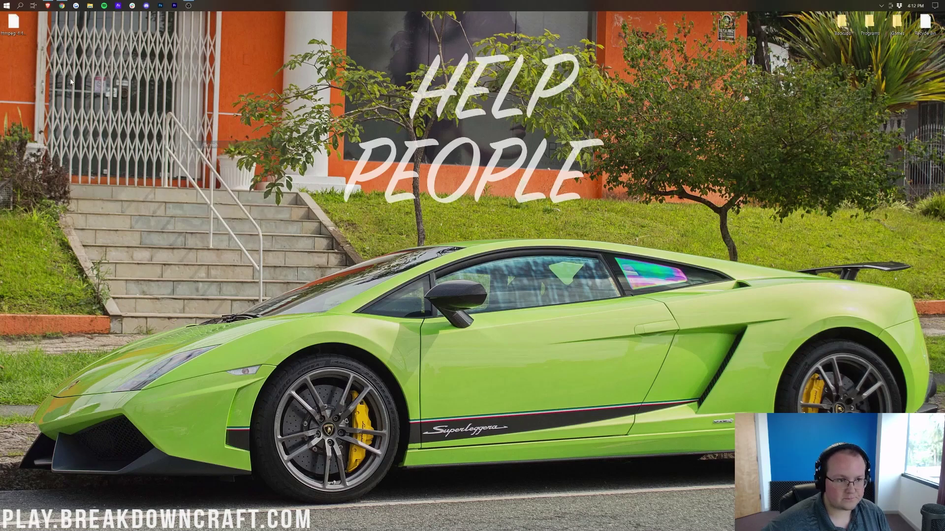
drag(205, 83, 150, 63)
drag(9, 43, 28, 44)
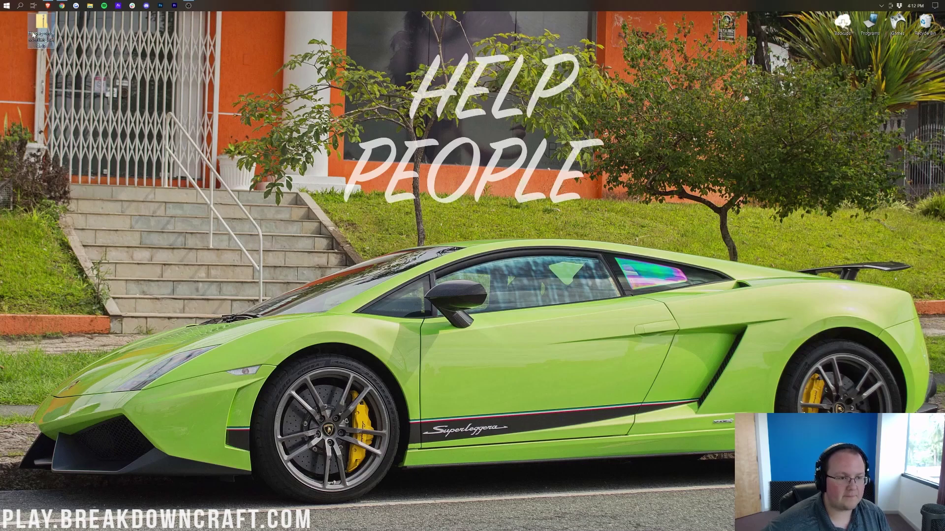
Extract the downloaded FFmpeg essentials zip into a folder on the desktop and close the window showing the extracted files
right_click(34, 28)
click(44, 41)
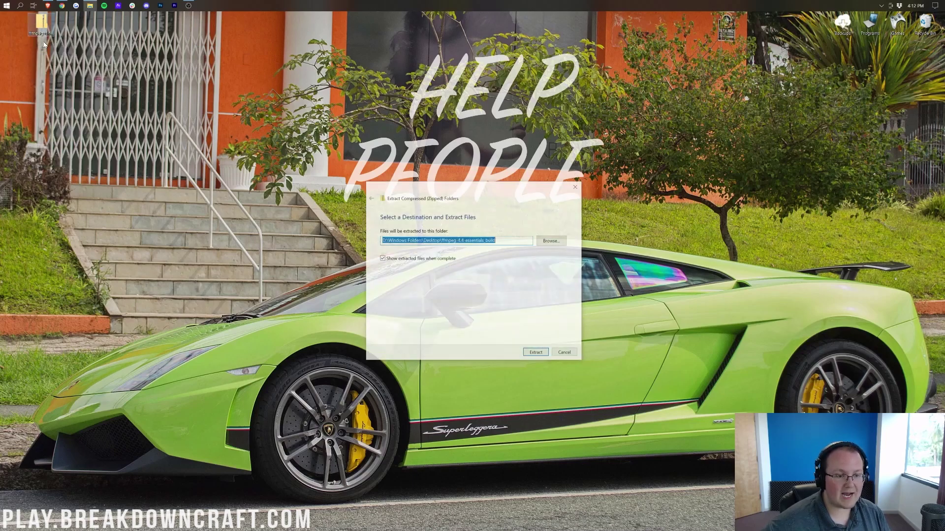
key(Return)
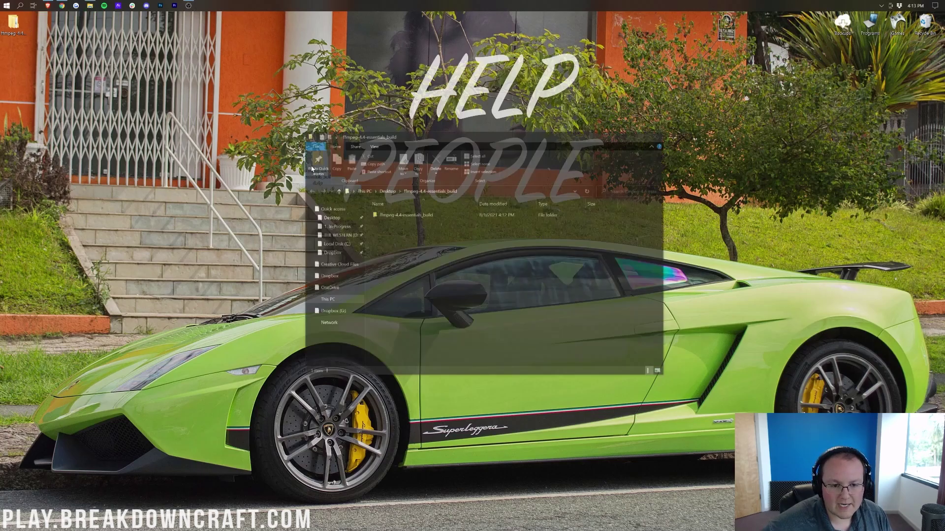
click(658, 136)
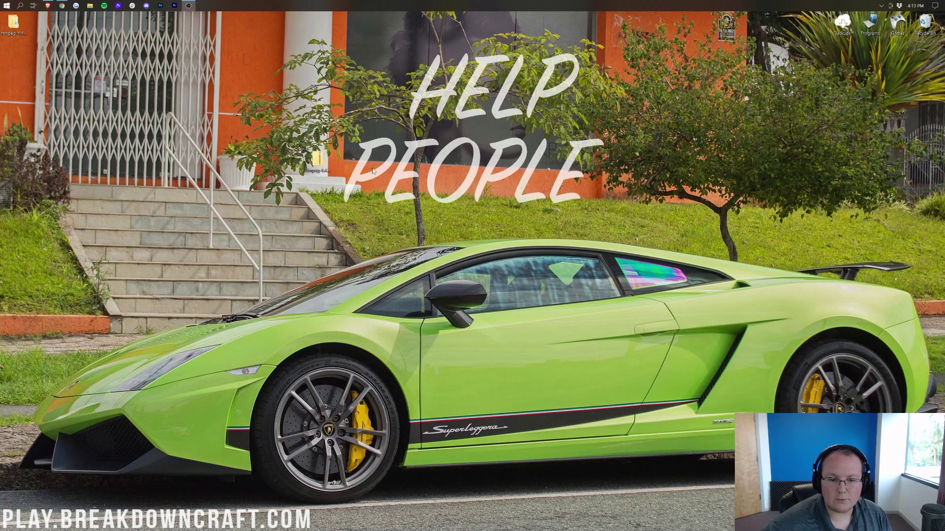
right_click(319, 162)
click(348, 177)
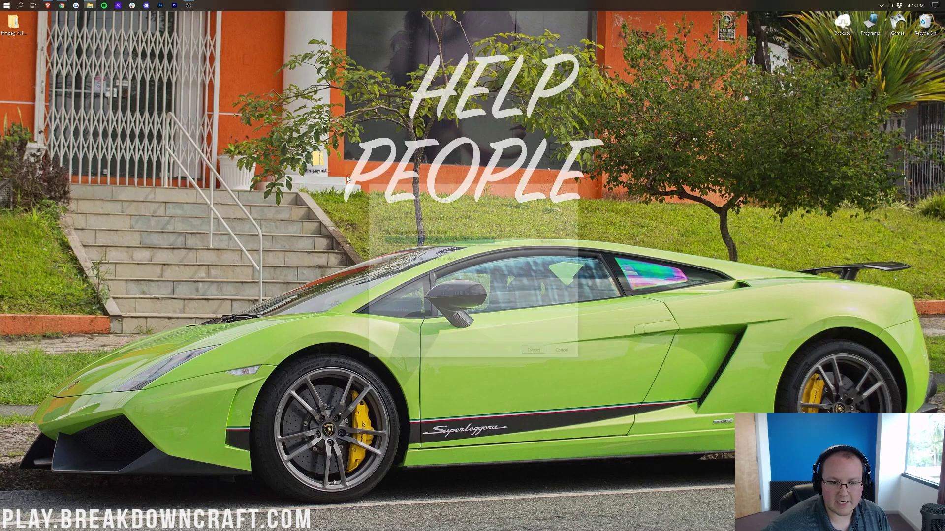
click(536, 354)
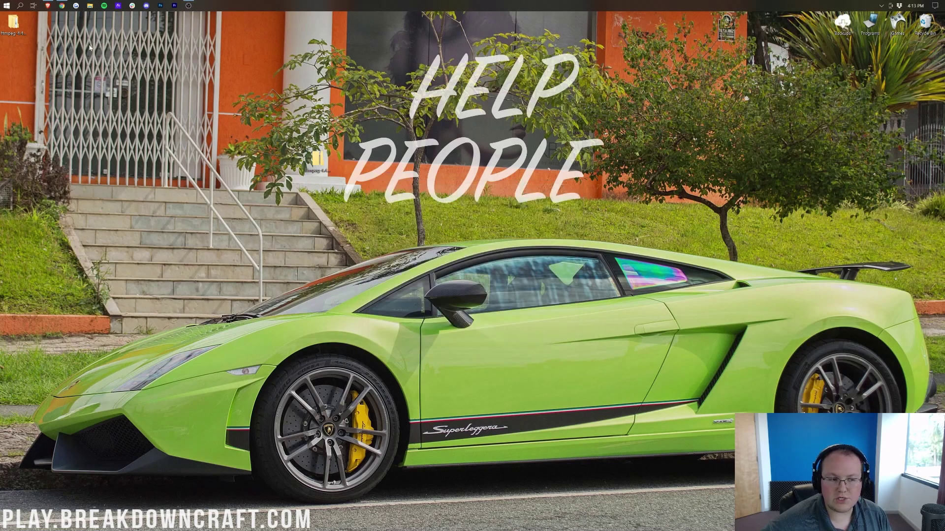
Place the extracted FFmpeg folder next to the zip on the desktop and check its contents
drag(306, 133, 316, 127)
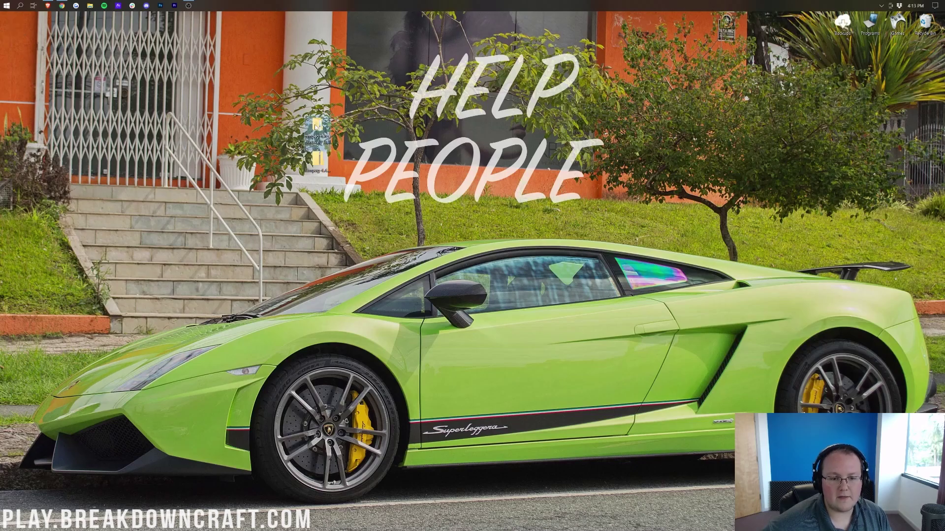
double_click(317, 127)
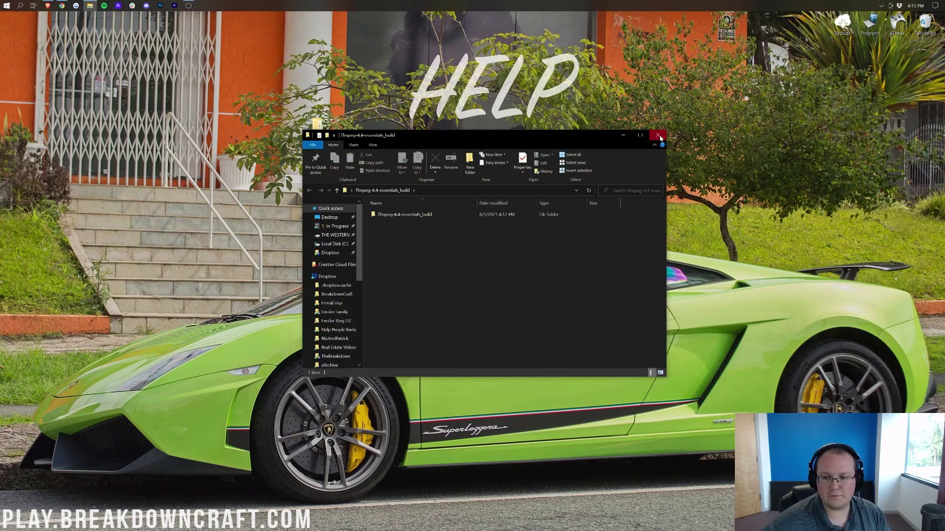
click(658, 136)
Move the FFmpeg zip to the Recycle Bin and open the extracted ffmpeg-4.4-essentials_build folder on the desktop
drag(913, 37, 922, 26)
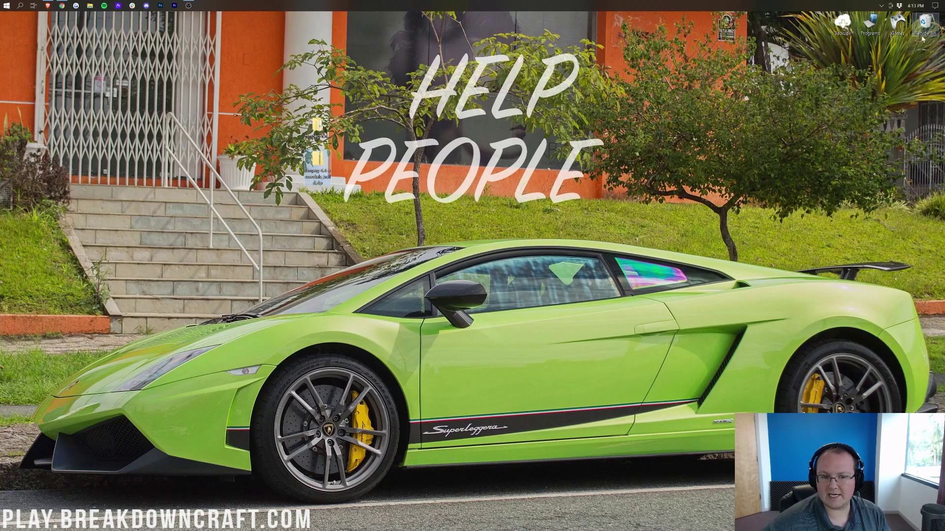
click(491, 274)
drag(316, 129, 321, 164)
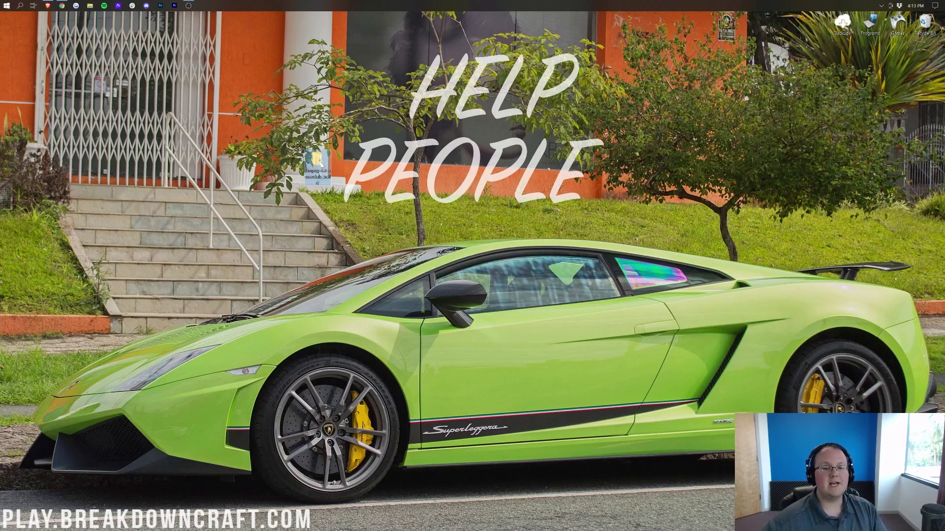
key(Return)
drag(450, 134, 595, 136)
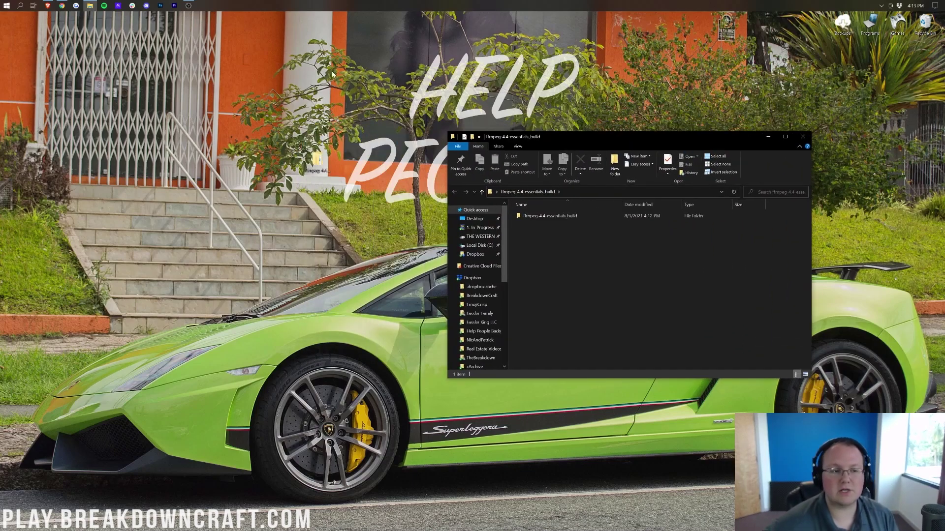
Open the roaming application data folder by running %appdata% from the Windows Run dialog
click(1, 3)
text(run)
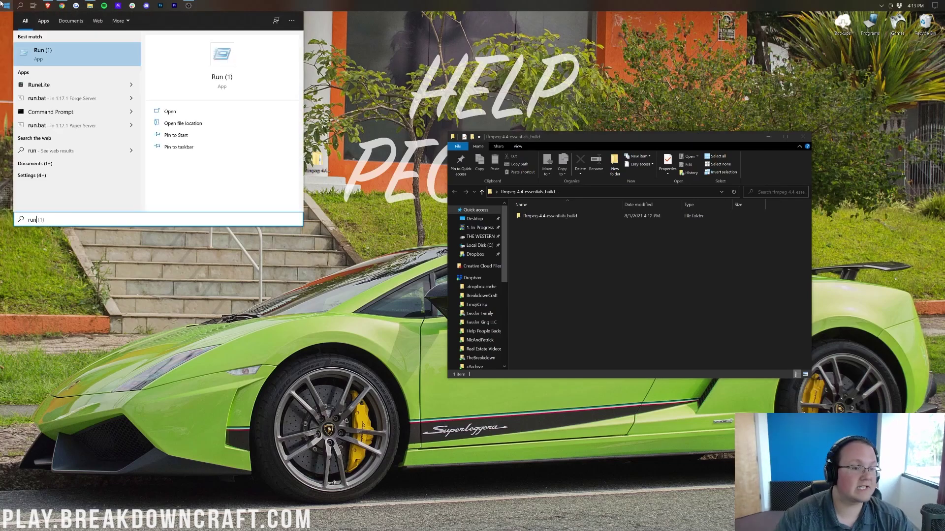
key(Return)
drag(38, 17, 48, 29)
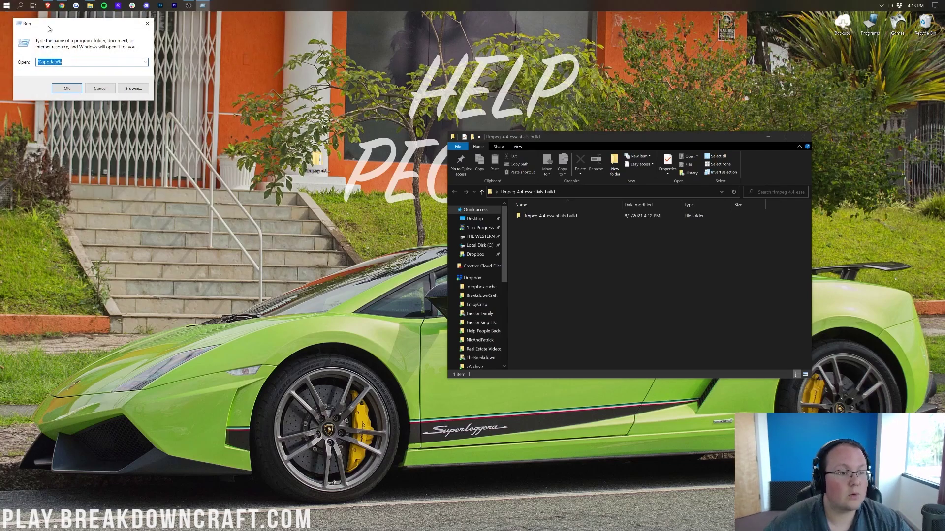
text(%)
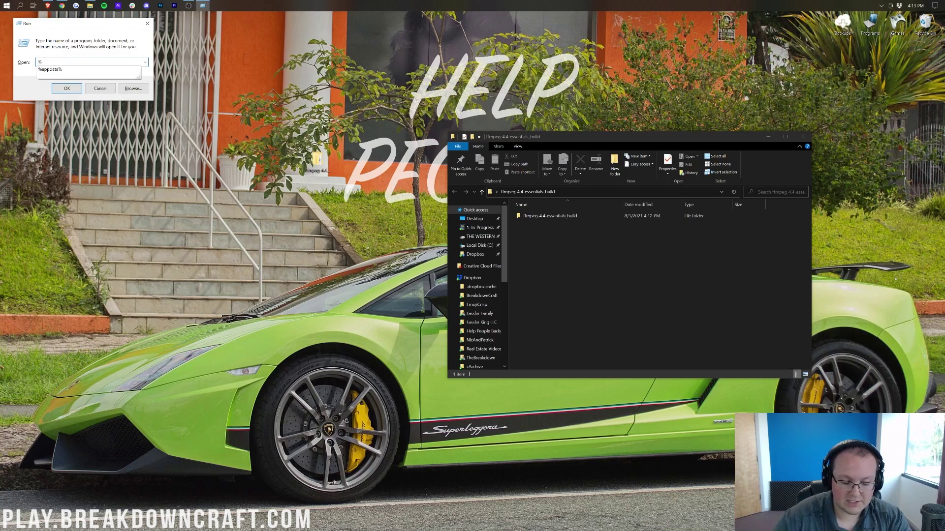
text(appdata%)
key(Return)
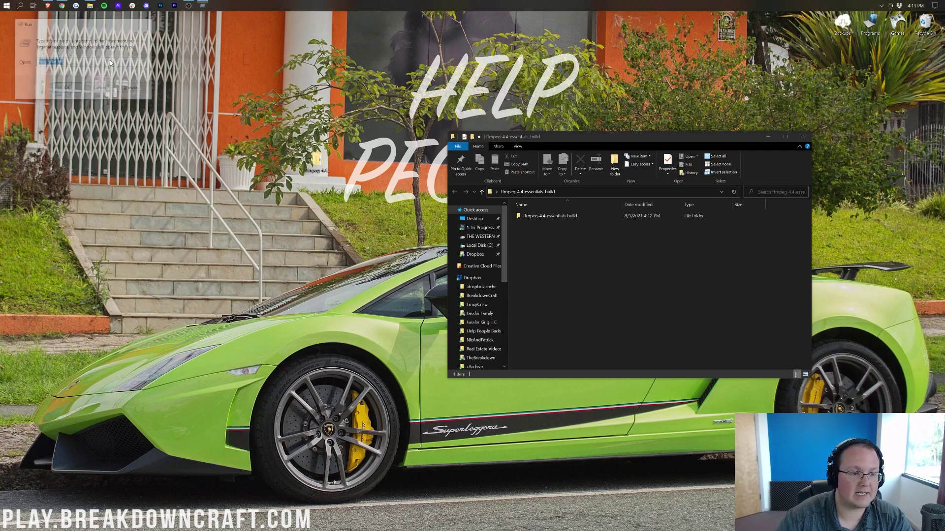
Copy the inner ffmpeg-4.4-essentials_build folder into the .minecraft folder and close both folder windows
drag(523, 147, 153, 141)
double_click(186, 217)
click(546, 258)
click(546, 215)
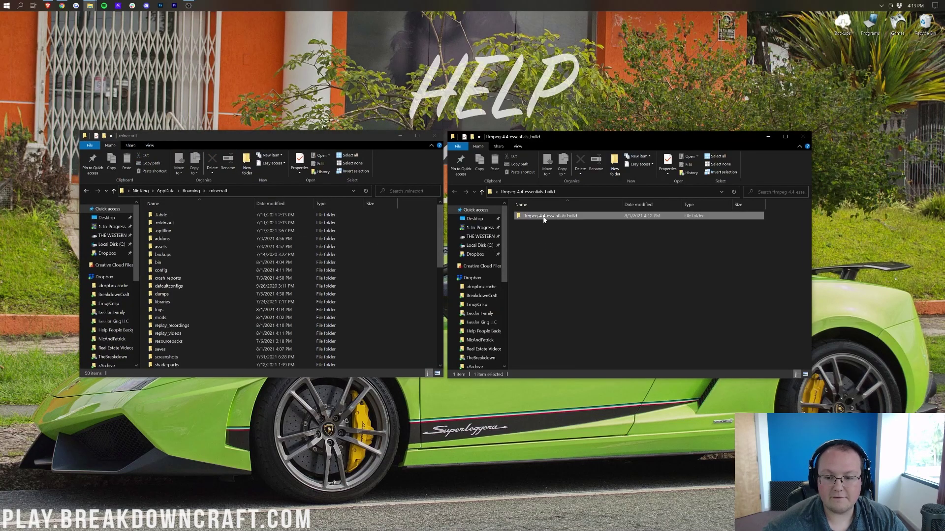
drag(546, 218, 408, 249)
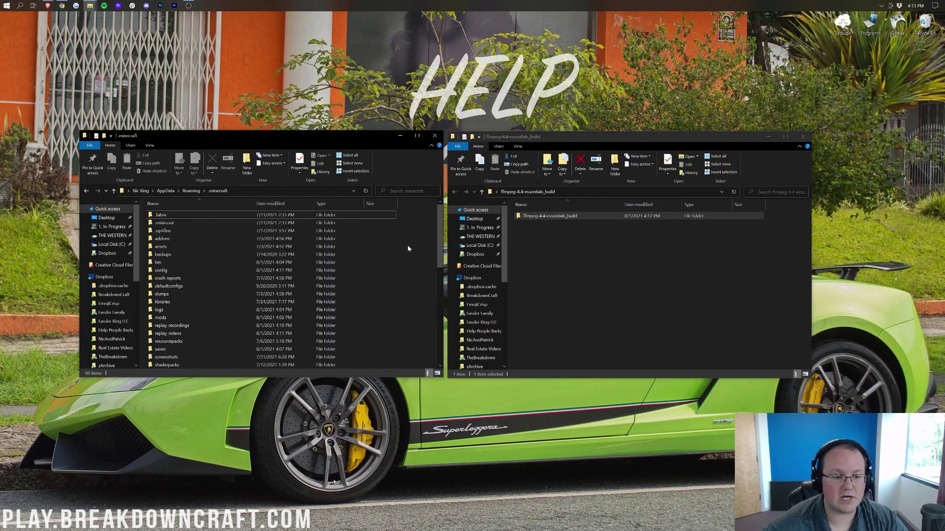
scroll(217, 296, down, 2)
scroll(221, 286, up, 1)
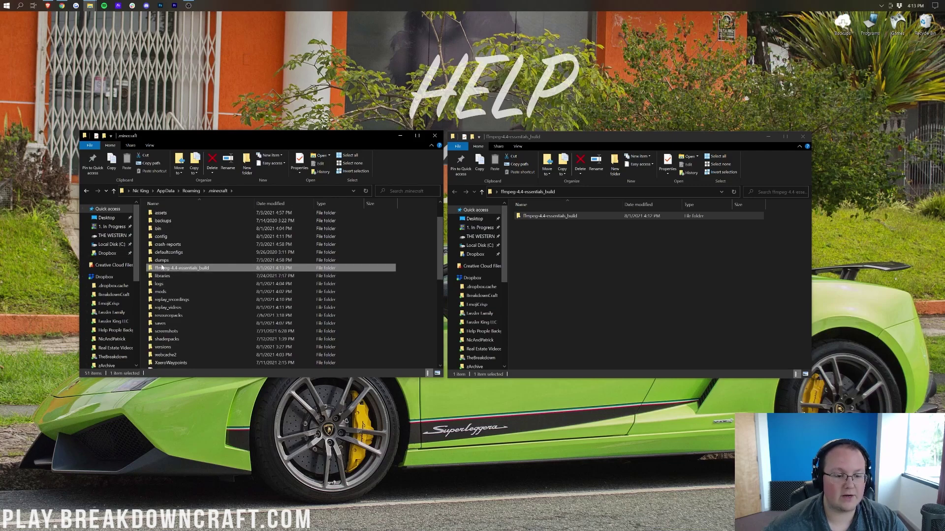
click(434, 135)
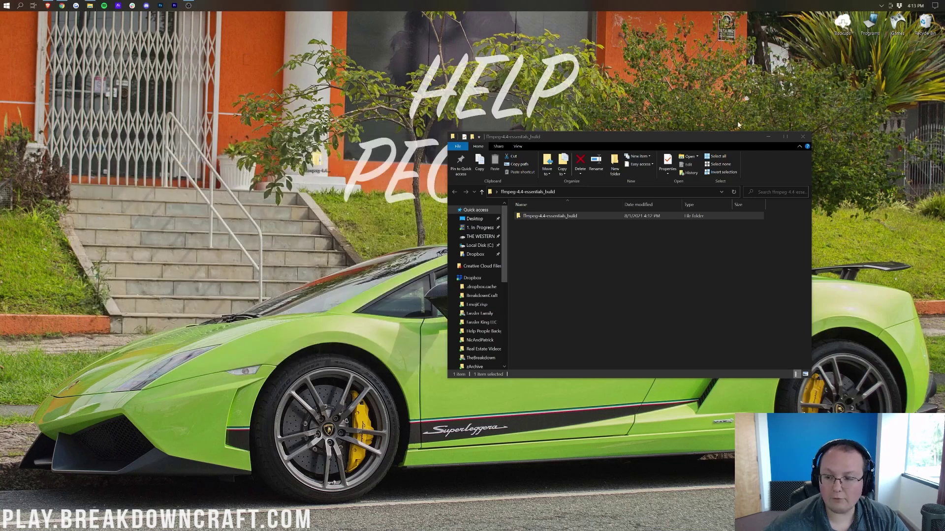
click(803, 137)
Launch the Fabric-modded Minecraft 1.17.1 and load the recorded replay from the Replay Viewer
click(3, 4)
text(minecraft)
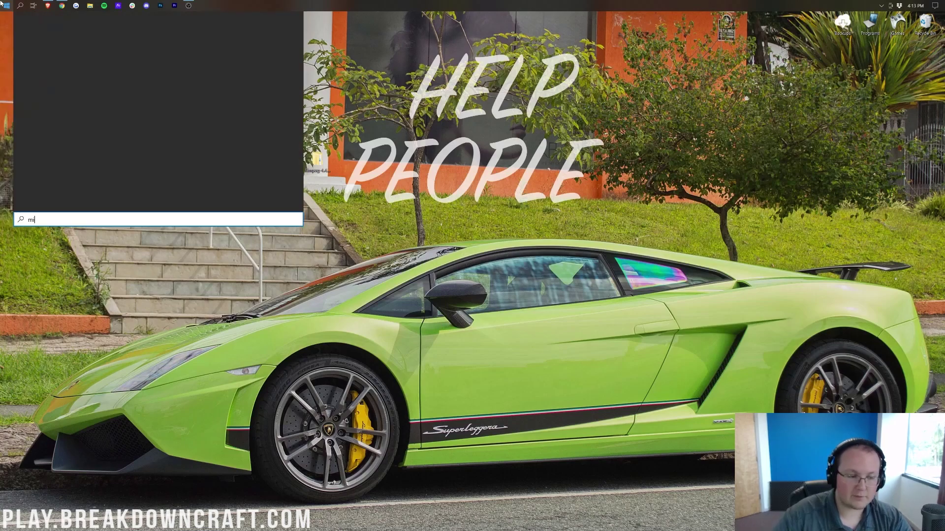
key(Return)
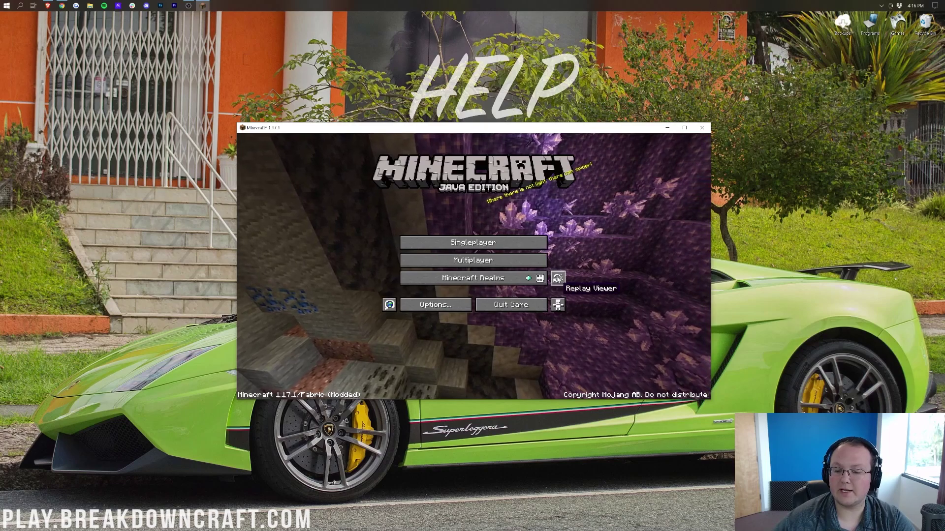
click(558, 280)
click(437, 205)
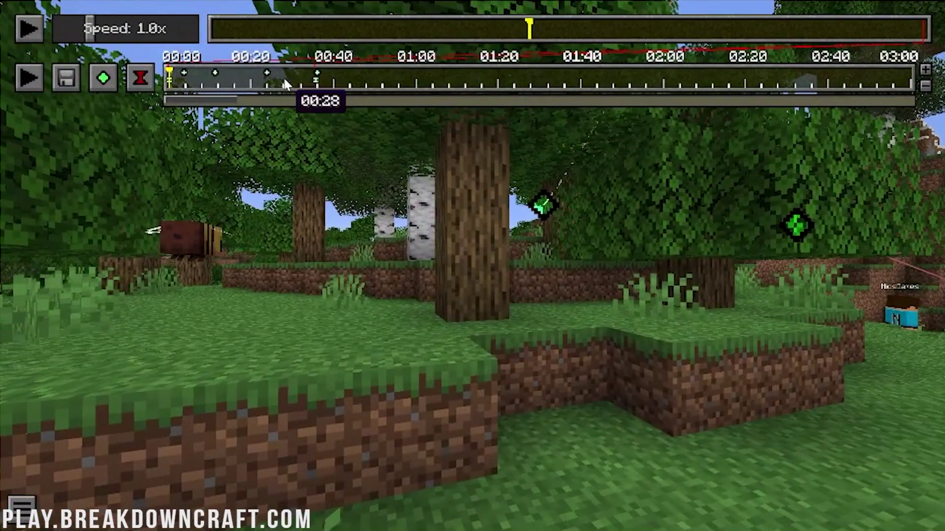
Render the replay's camera path as MP4 - Custom Bitrate at 1920 × 1080, 20 mbps and 60 fps
click(307, 101)
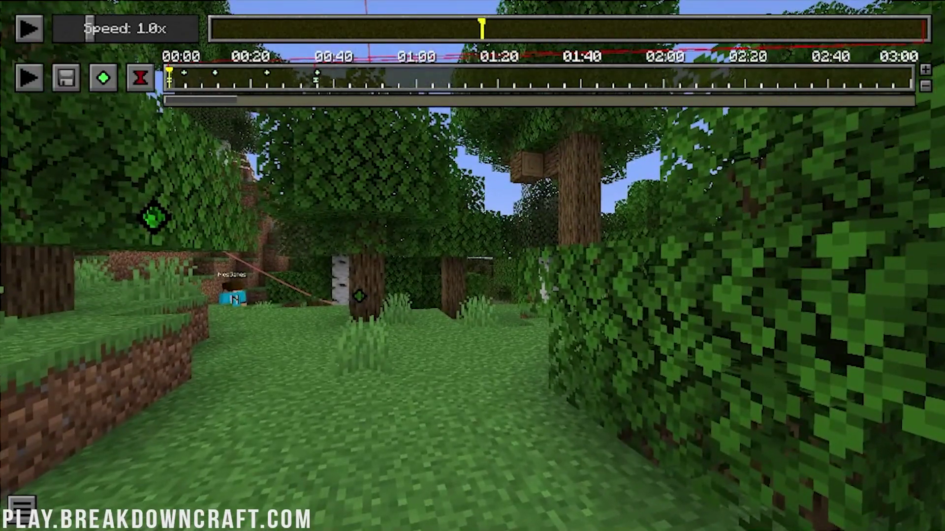
key(w)
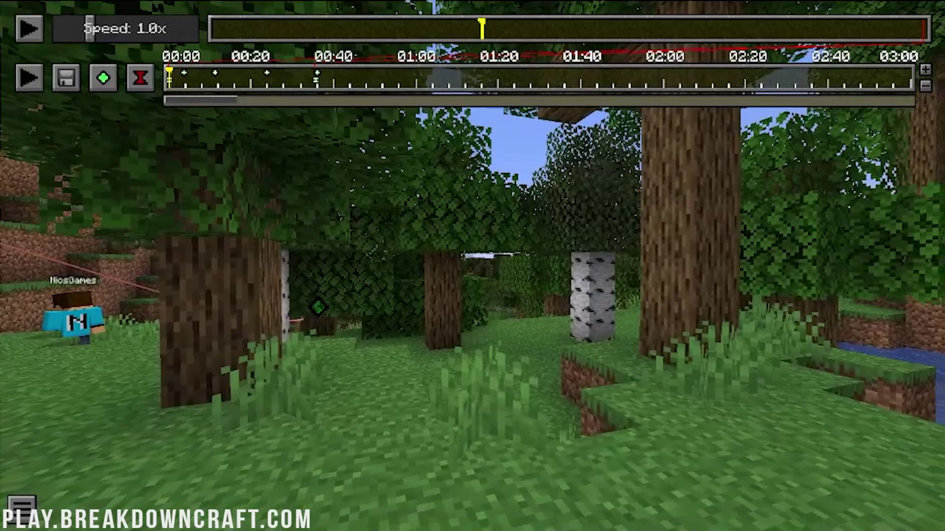
key(w)
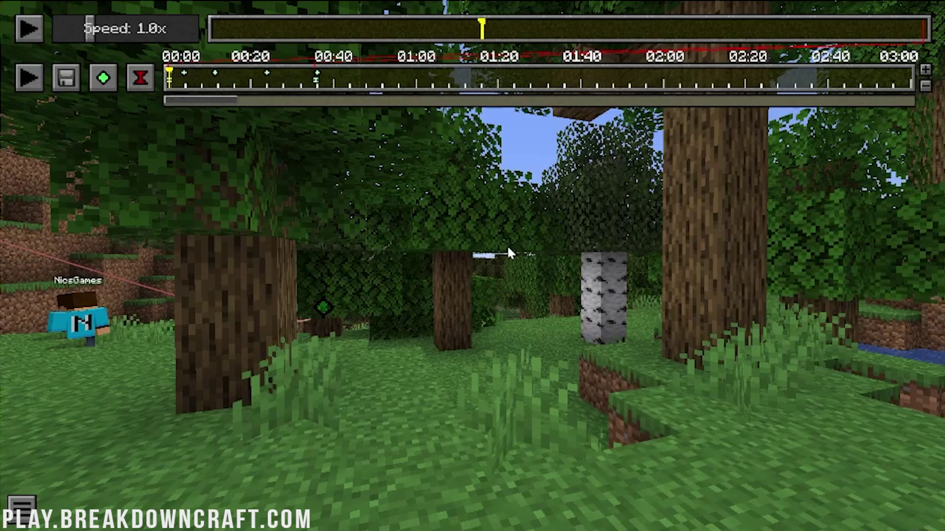
click(67, 85)
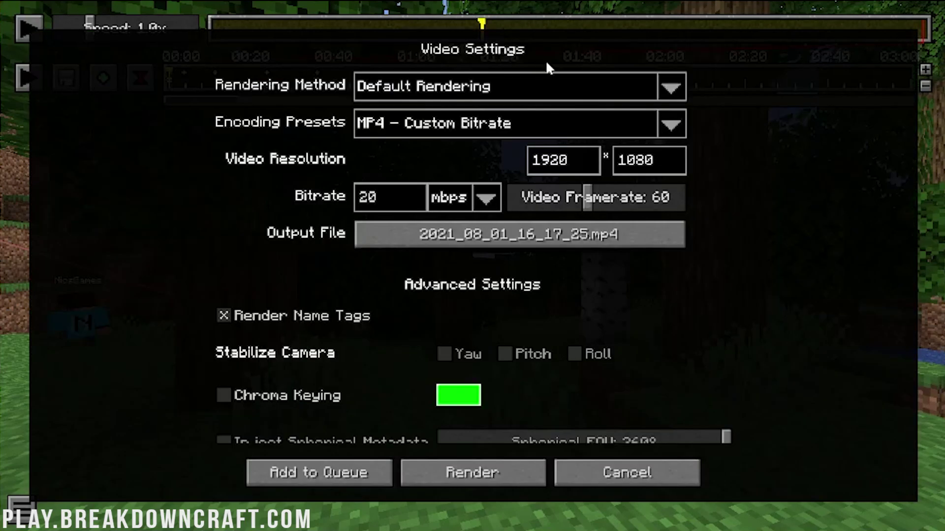
scroll(354, 293, down, 3)
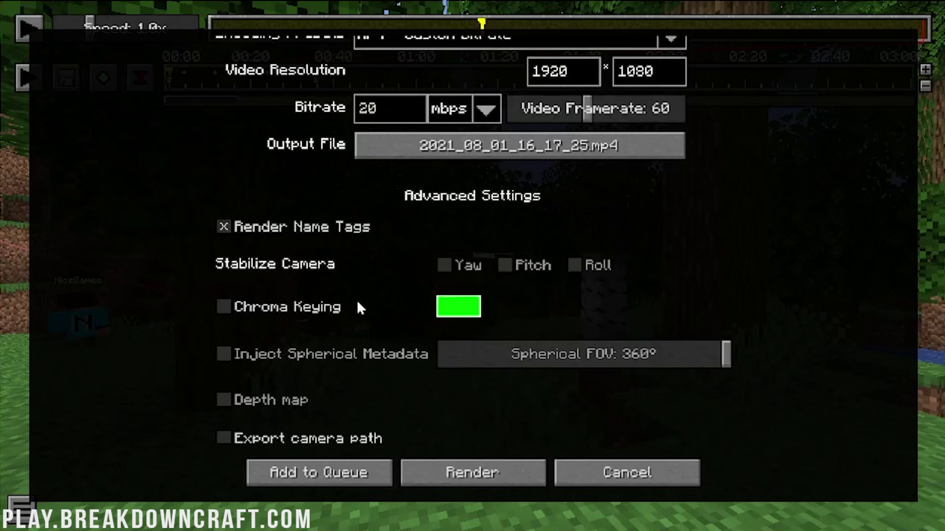
scroll(359, 302, down, 5)
scroll(364, 297, up, 10)
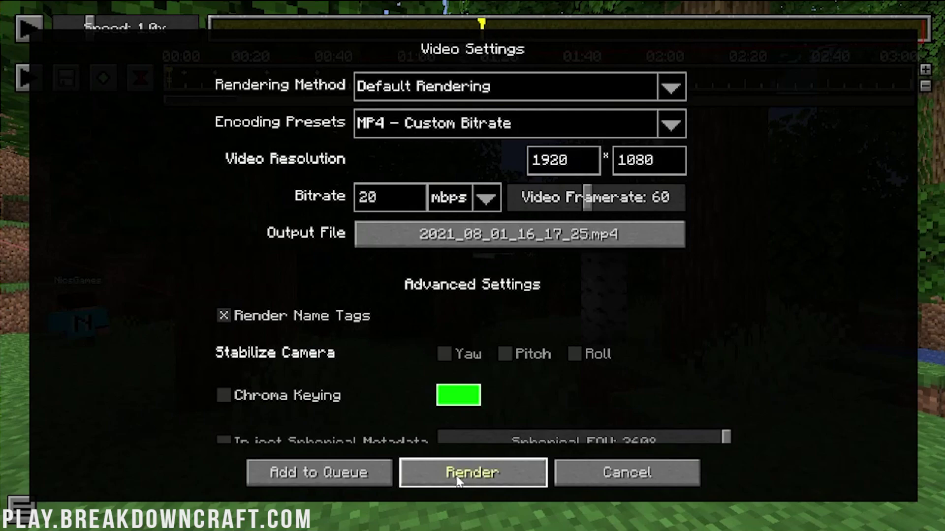
click(473, 472)
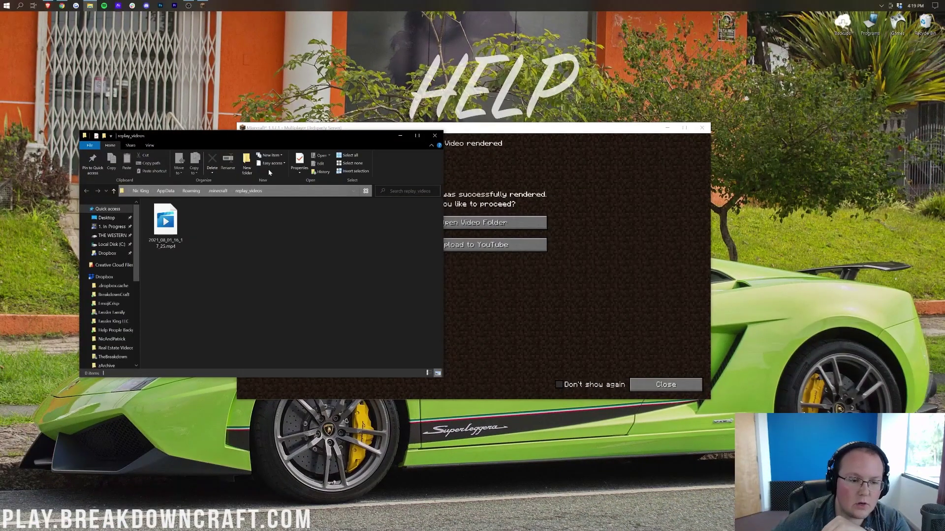
Open the replay_videos folder inside .minecraft and play the rendered MP4 video
drag(234, 143, 462, 136)
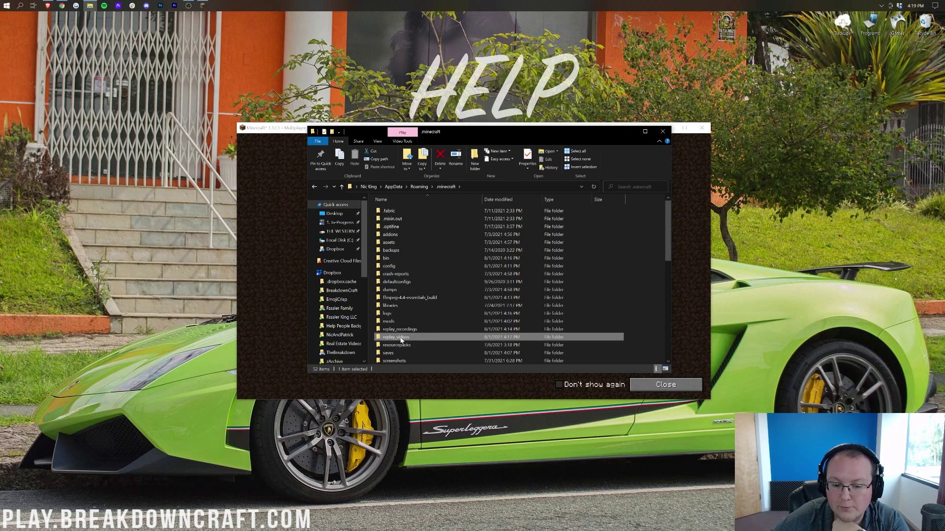
double_click(402, 338)
double_click(384, 233)
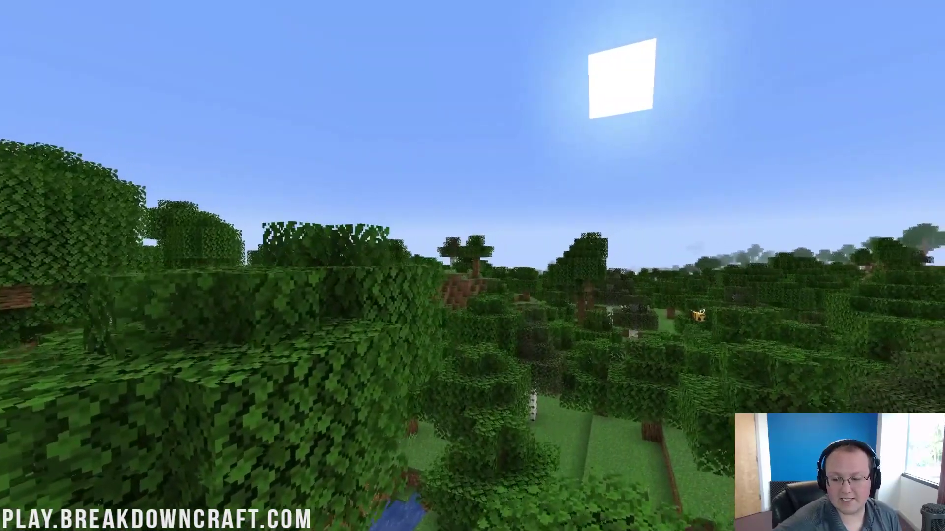
mouse_move(566, 294)
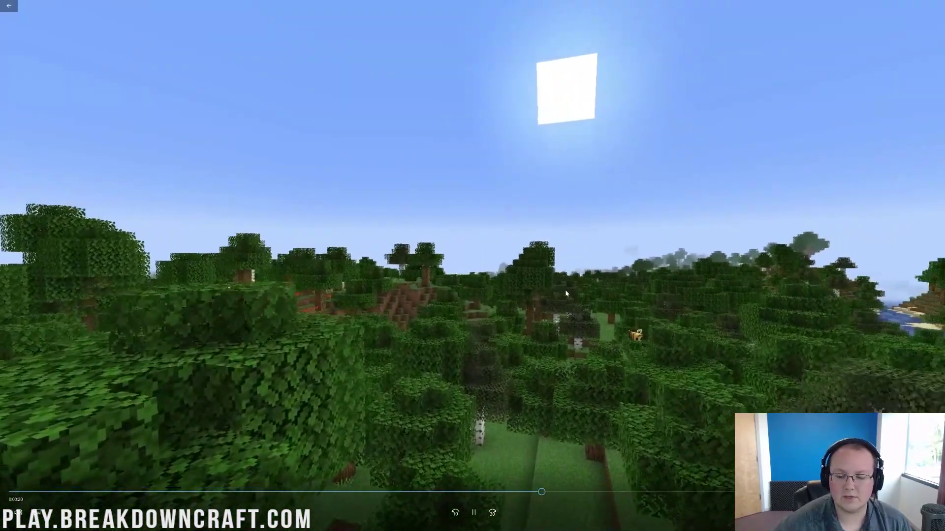